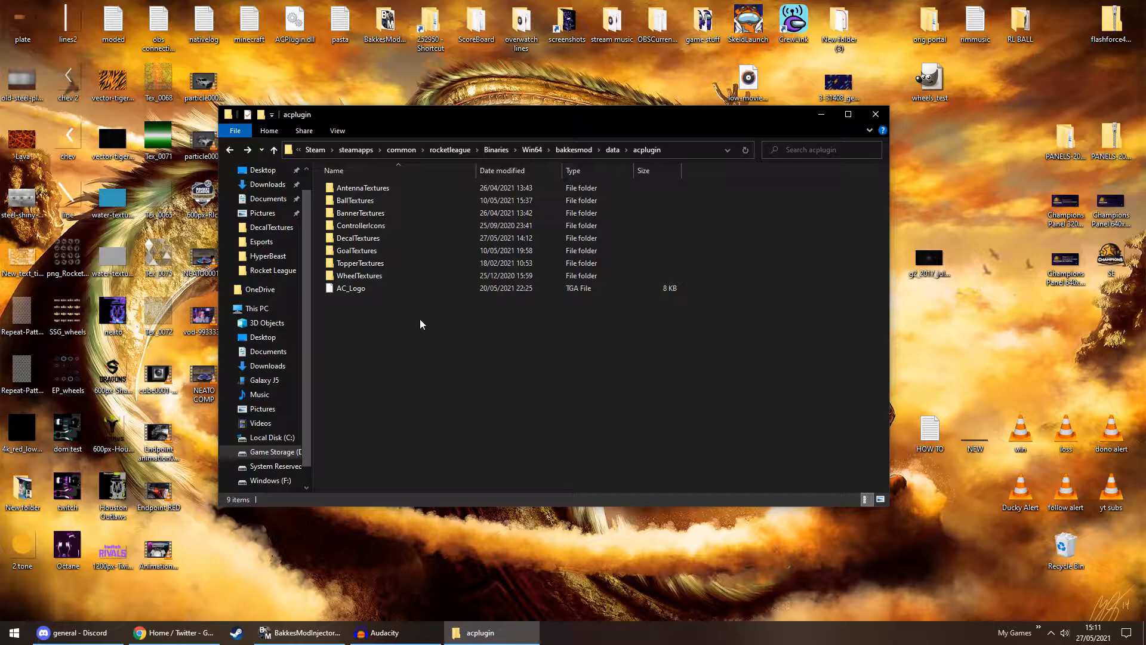
Open the _TexturesPackage file from the HyperBeast folder inside DecalTextures.
double_click(374, 241)
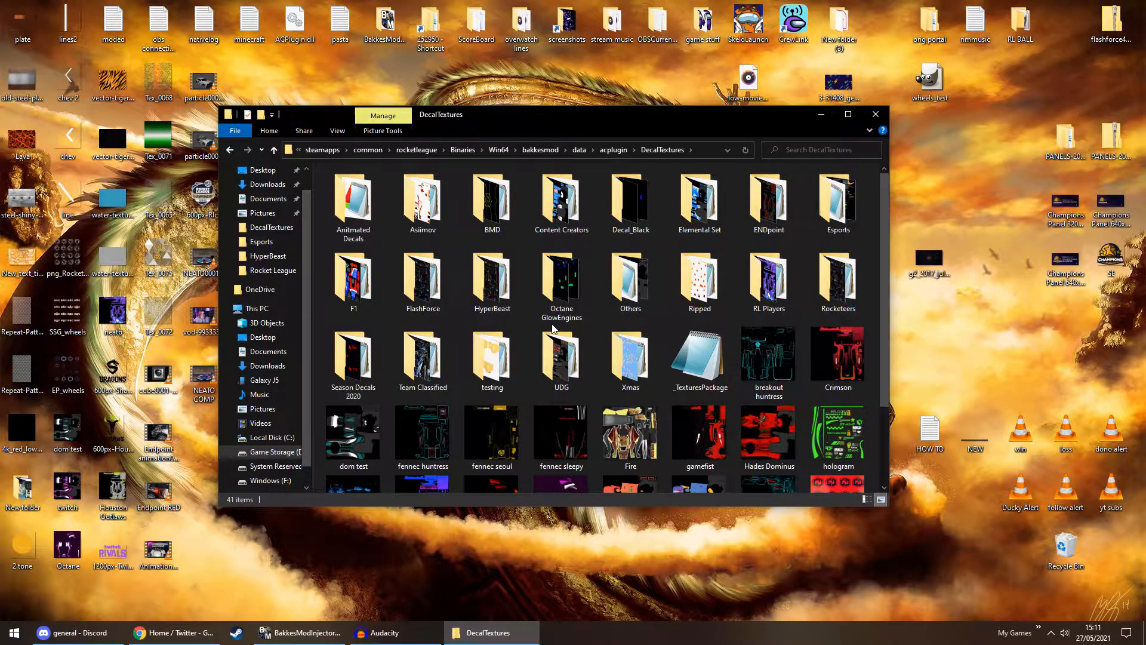
double_click(500, 293)
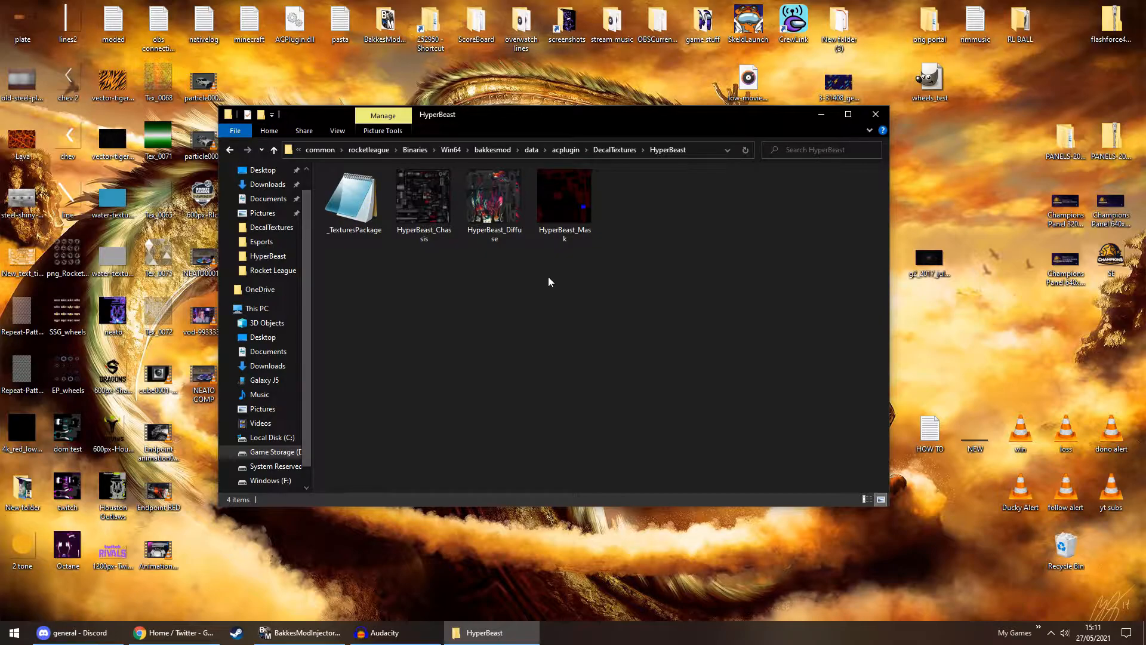
double_click(354, 203)
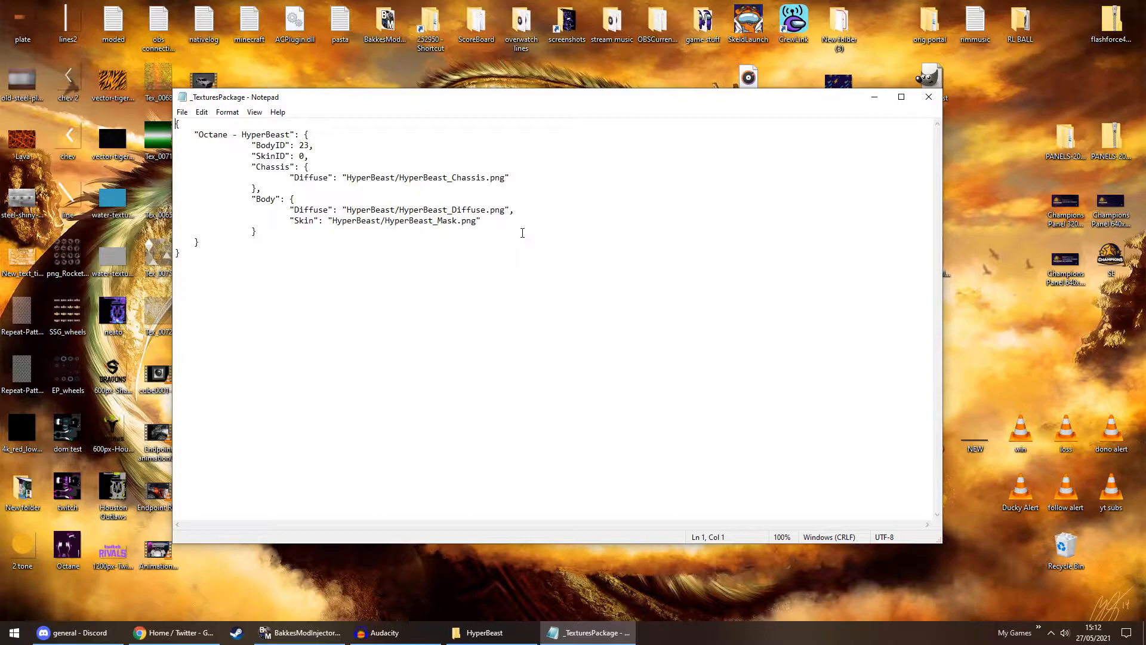
Examine the decal name, BodyID, SkinID and body Diffuse path in the texture package file.
left_click_drag(201, 140, 295, 143)
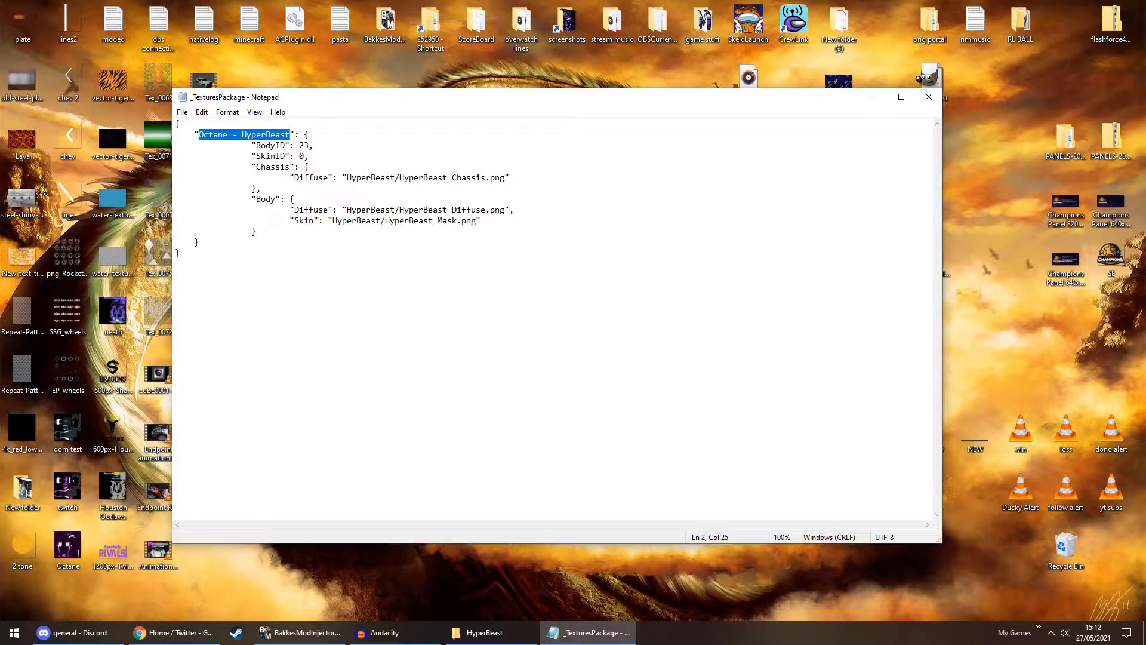
left_click_drag(199, 137, 292, 149)
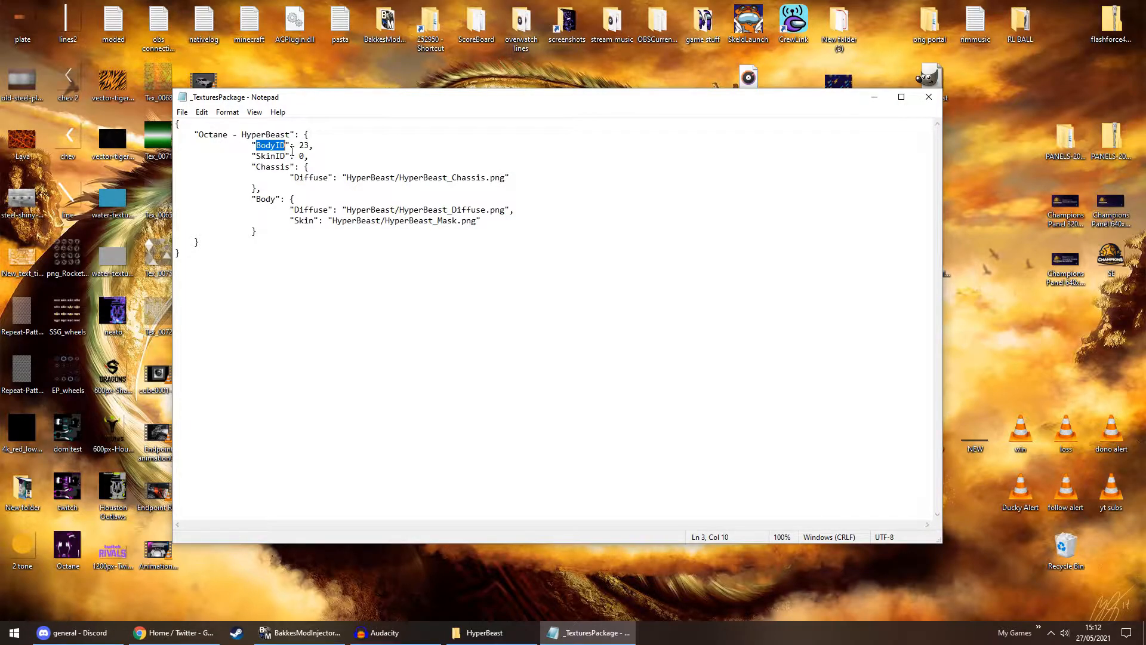
double_click(305, 145)
left_click_drag(257, 156, 287, 158)
left_click(301, 157)
left_click_drag(299, 146, 303, 145)
left_click(305, 158)
left_click_drag(352, 211, 469, 217)
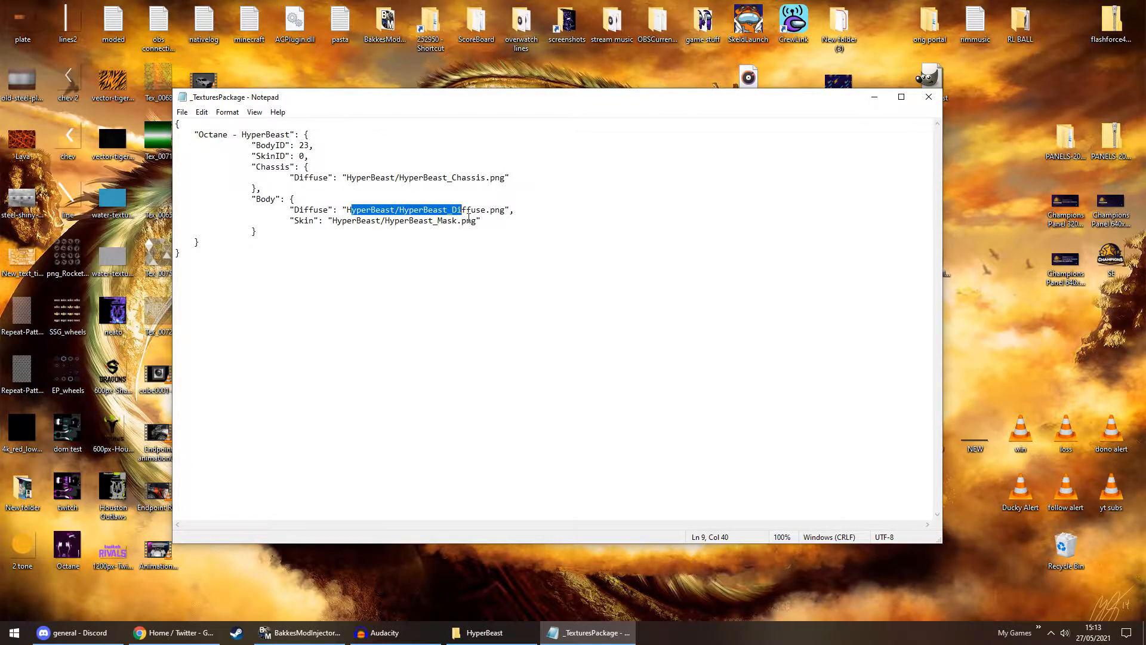
left_click(563, 285)
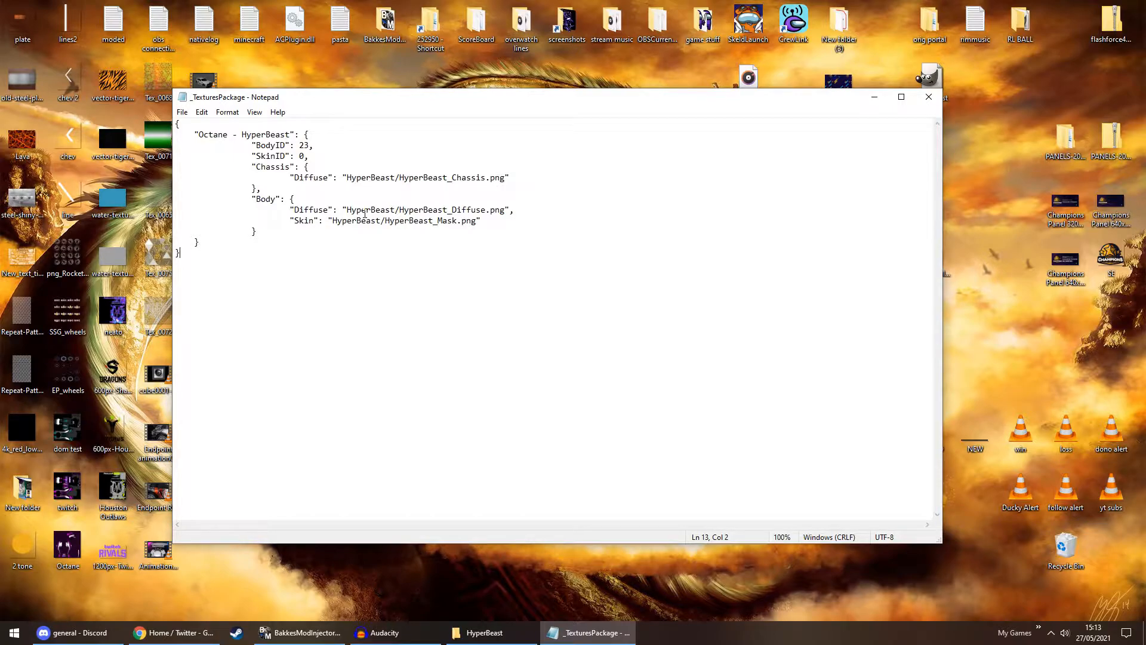
Copy the Chassis Diffuse path, delete it and paste it back between the quotes.
left_click_drag(257, 170, 292, 171)
left_click(293, 182)
left_click_drag(347, 179, 510, 184)
key("ctrl+c")
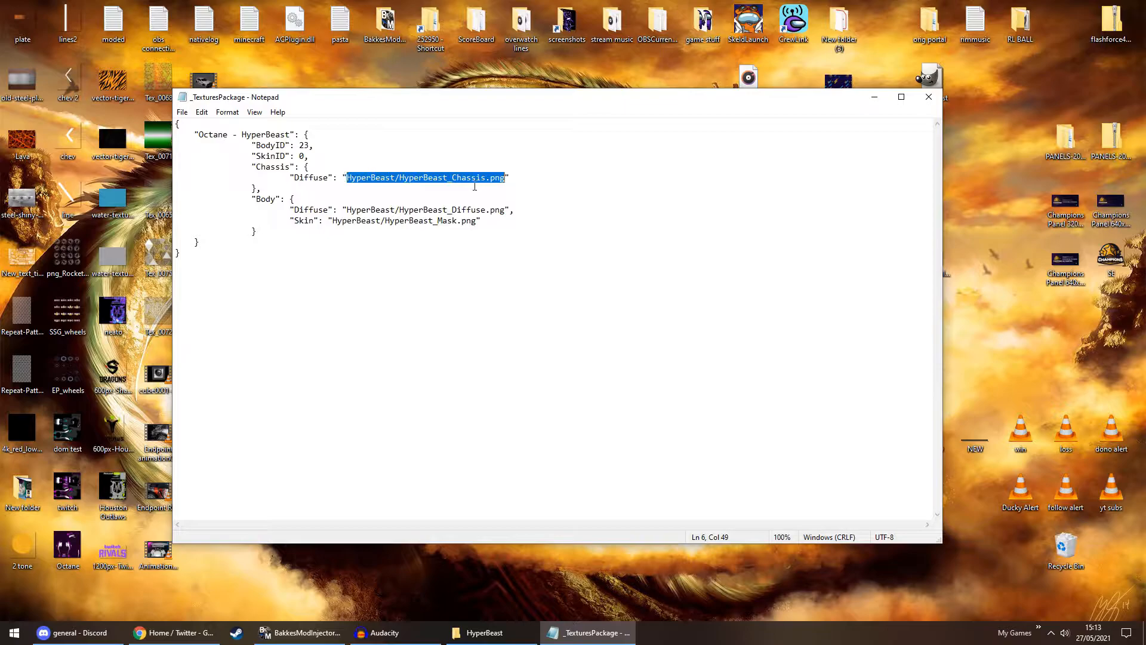
key("BackSpace")
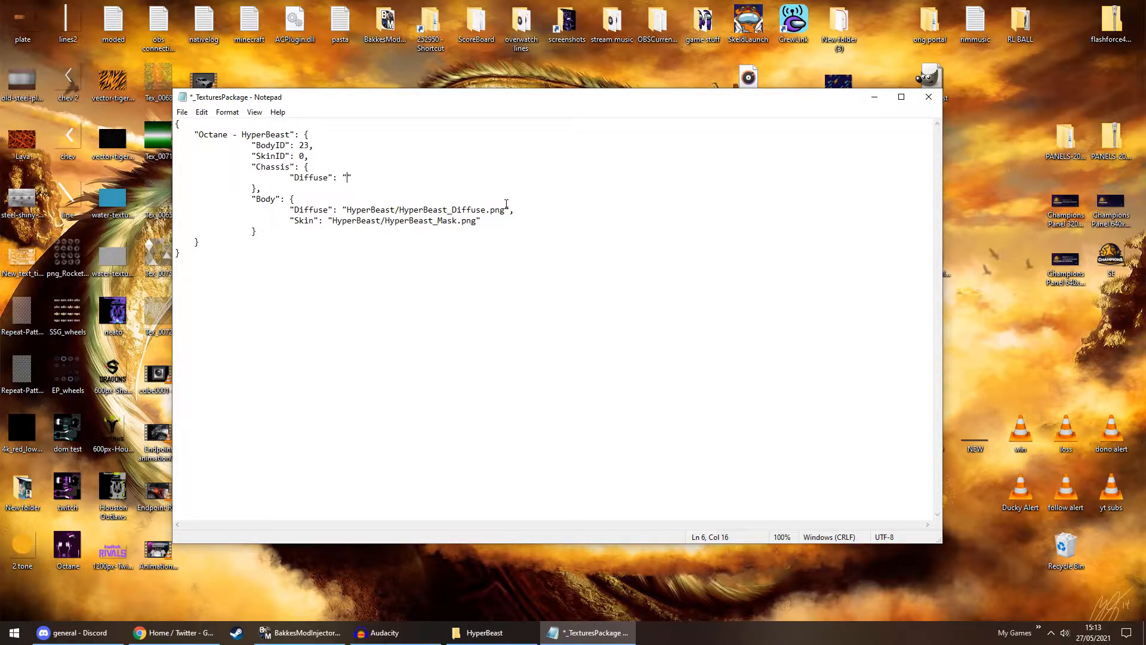
key("ctrl+v")
Check the body Diffuse entry against the HyperBeast_Diffuse image, then close the image and return to the text file.
left_click(251, 203)
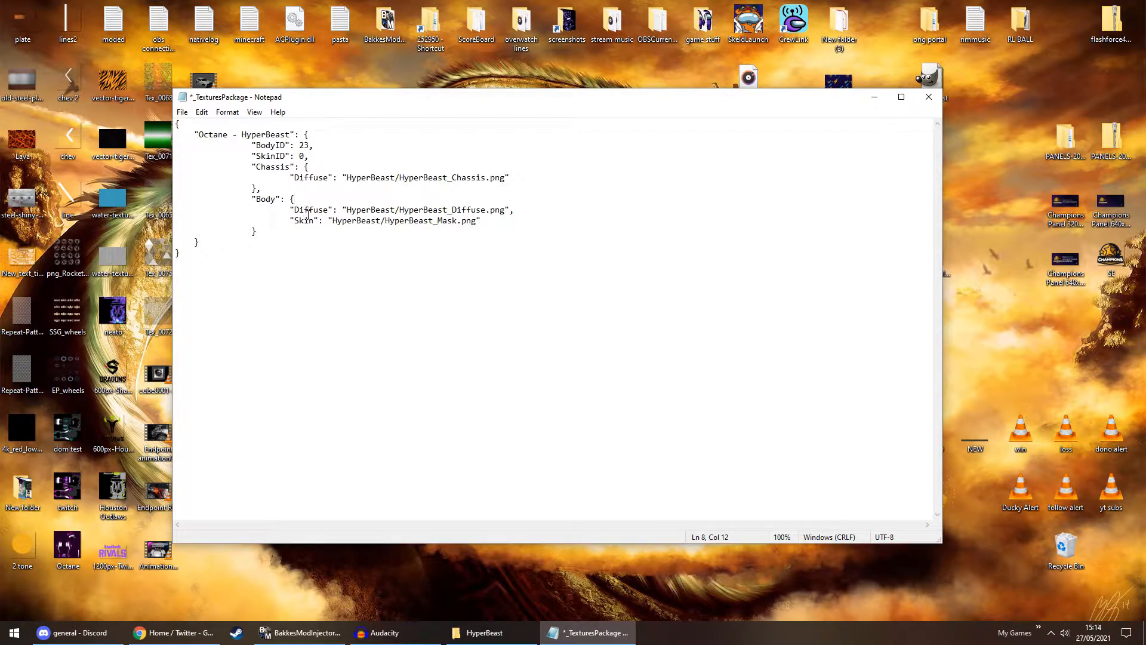
left_click_drag(294, 213, 344, 214)
left_click(485, 633)
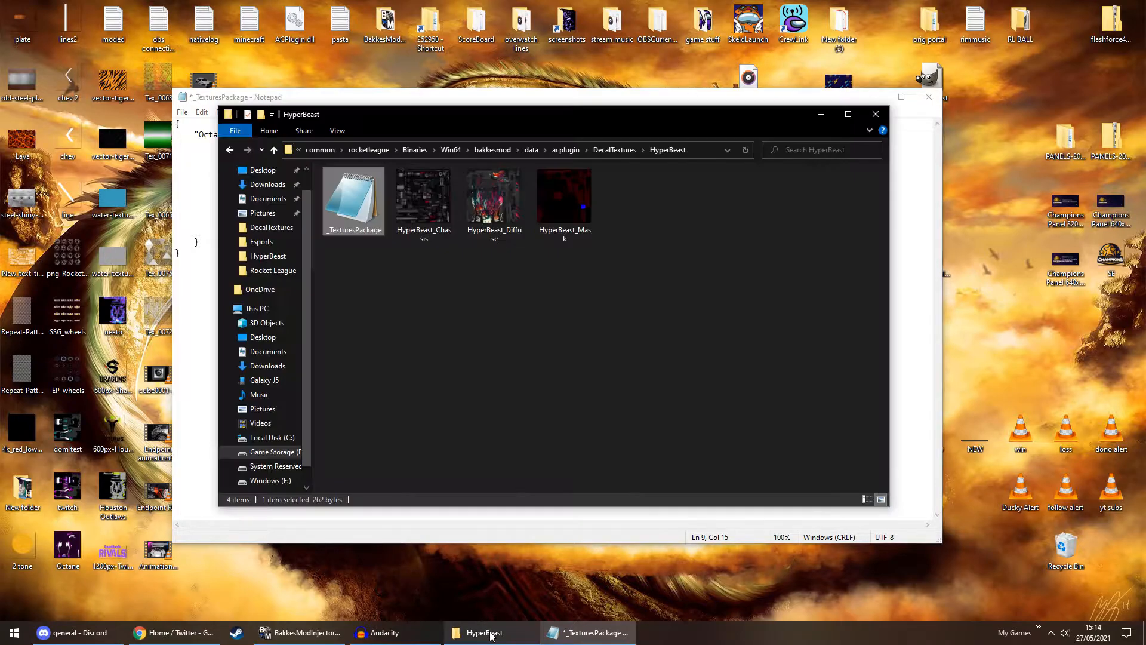
double_click(486, 209)
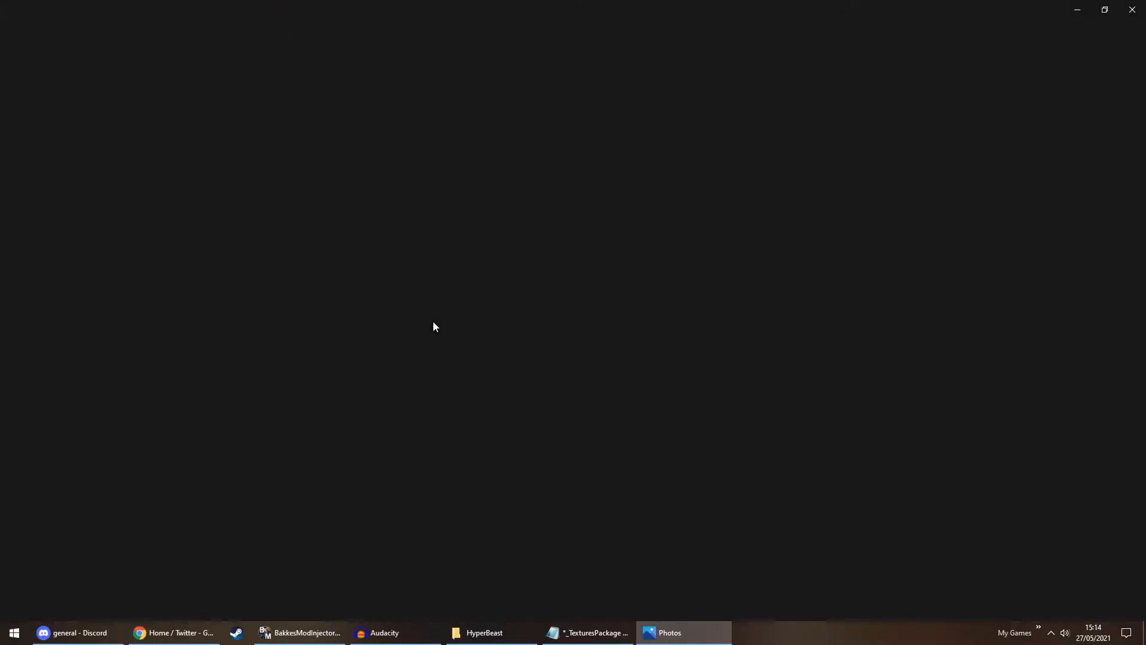
left_click(1132, 9)
left_click(689, 95)
Check the Skin entry against the HyperBeast_Mask image, then close the image and return to the text file.
left_click_drag(295, 221, 314, 230)
left_click_drag(433, 222, 455, 223)
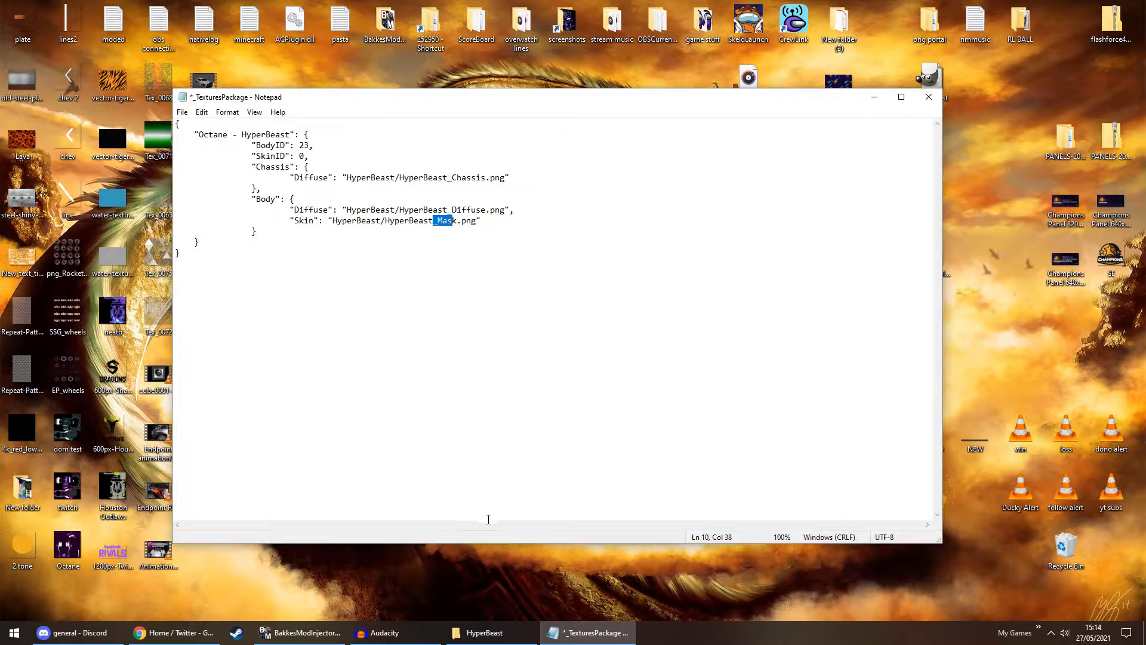
left_click(496, 631)
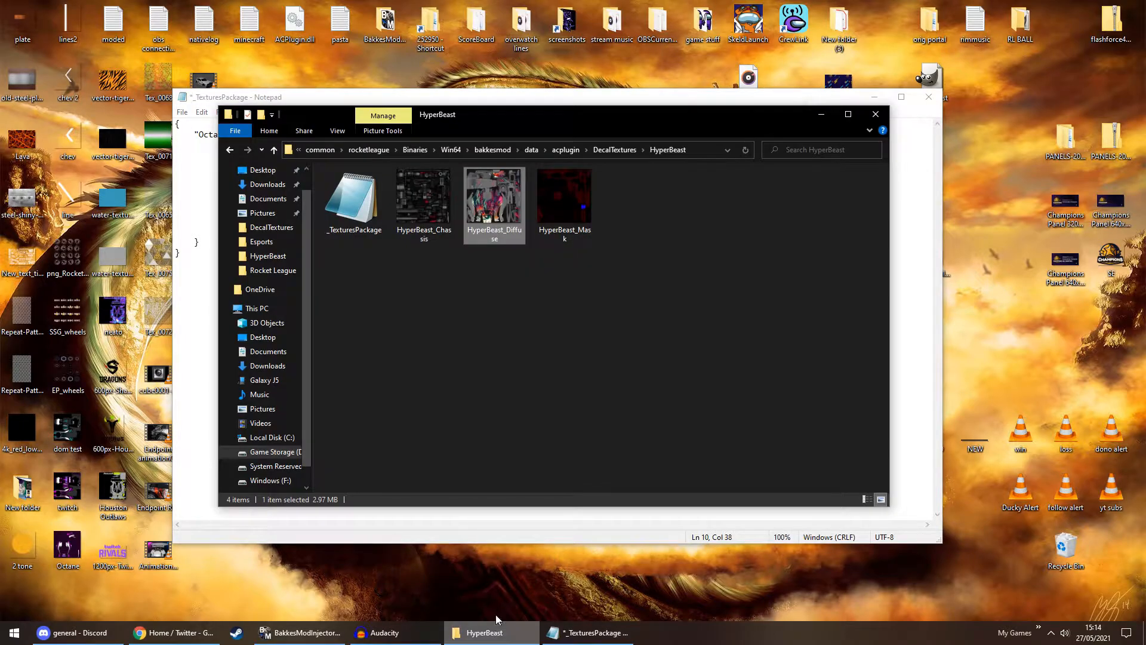
double_click(560, 205)
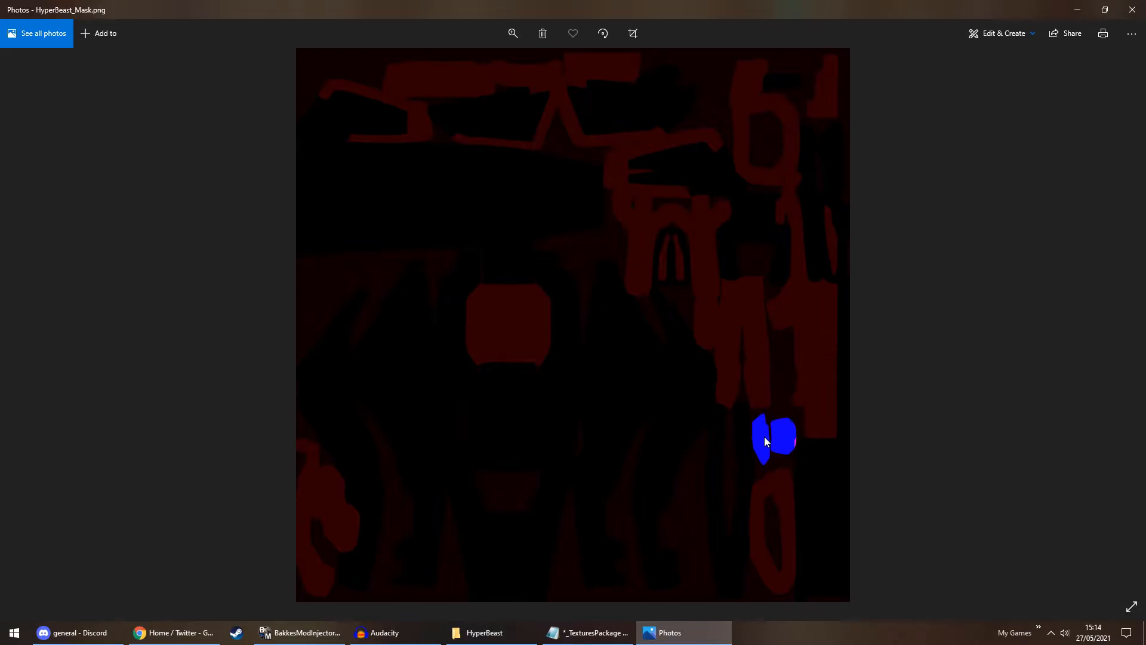
left_click(1133, 9)
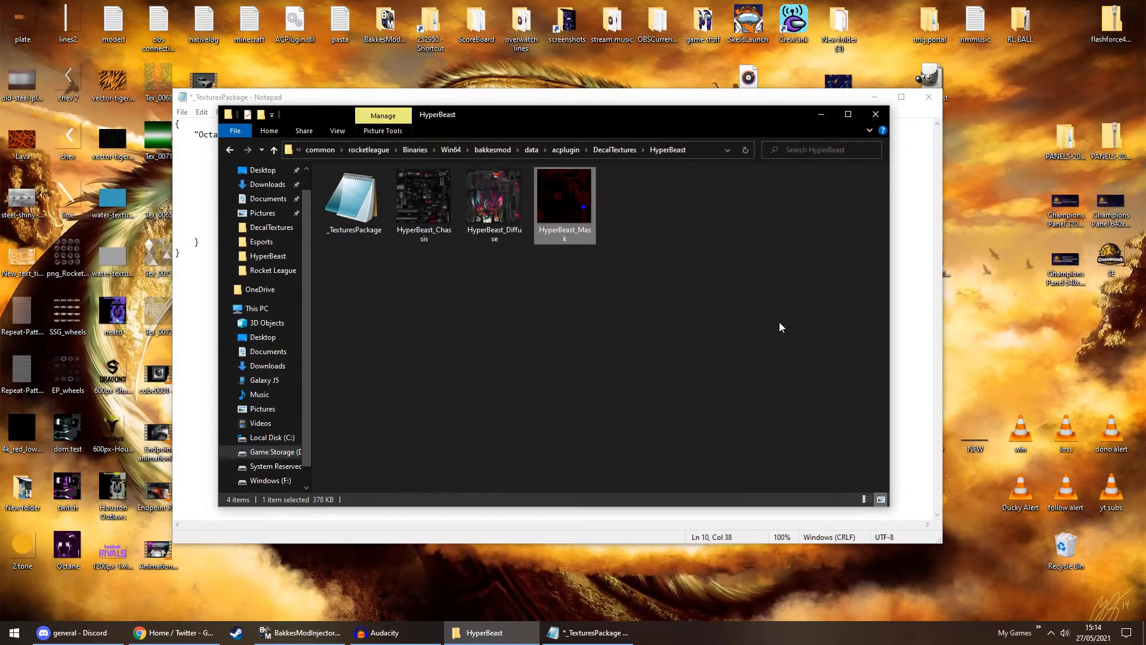
left_click(905, 258)
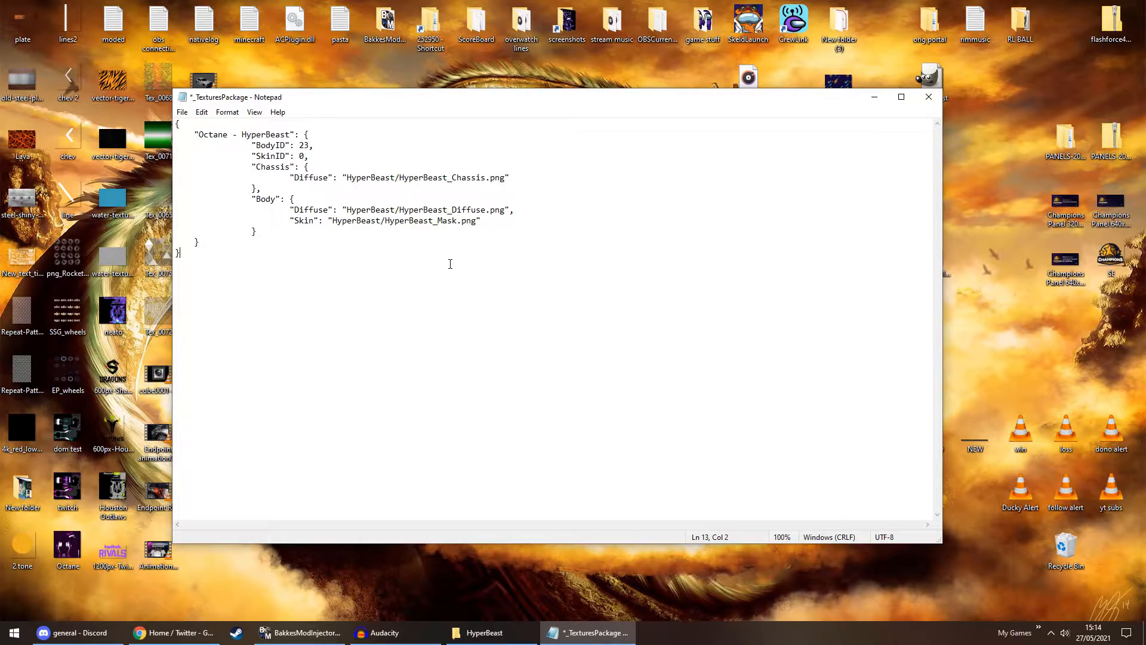
Compare the folder and file name parts of the Chassis Diffuse path with the HyperBeast folder.
left_click_drag(346, 183, 476, 183)
left_click(368, 184)
left_click_drag(347, 183, 402, 182)
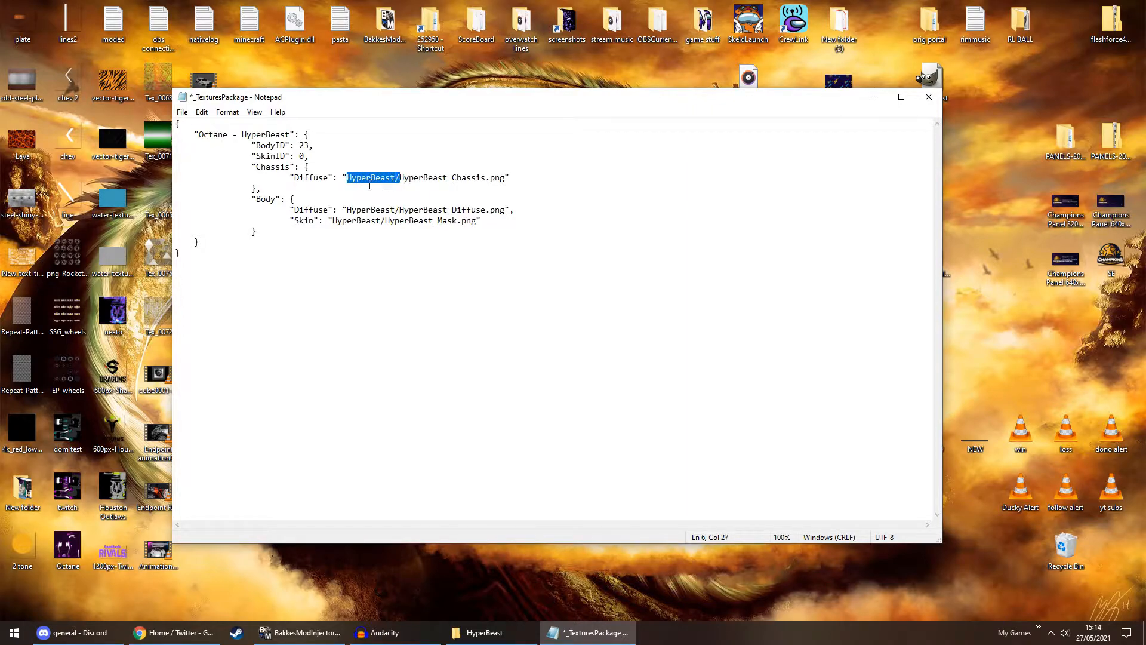
left_click(406, 185)
left_click_drag(401, 184, 506, 184)
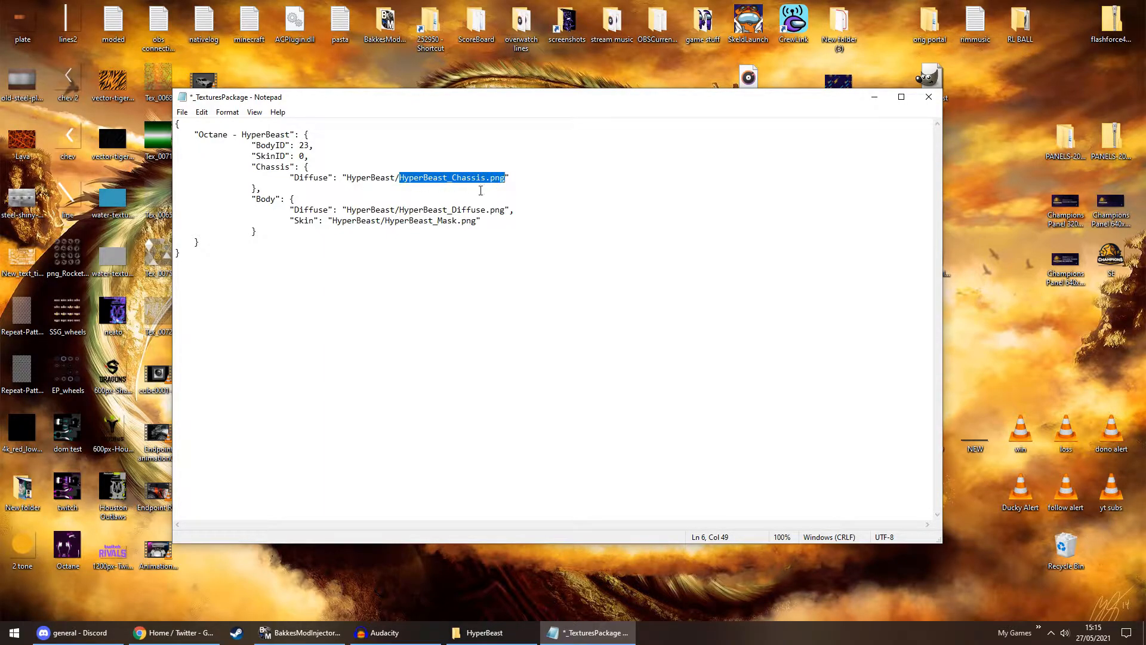
left_click(481, 632)
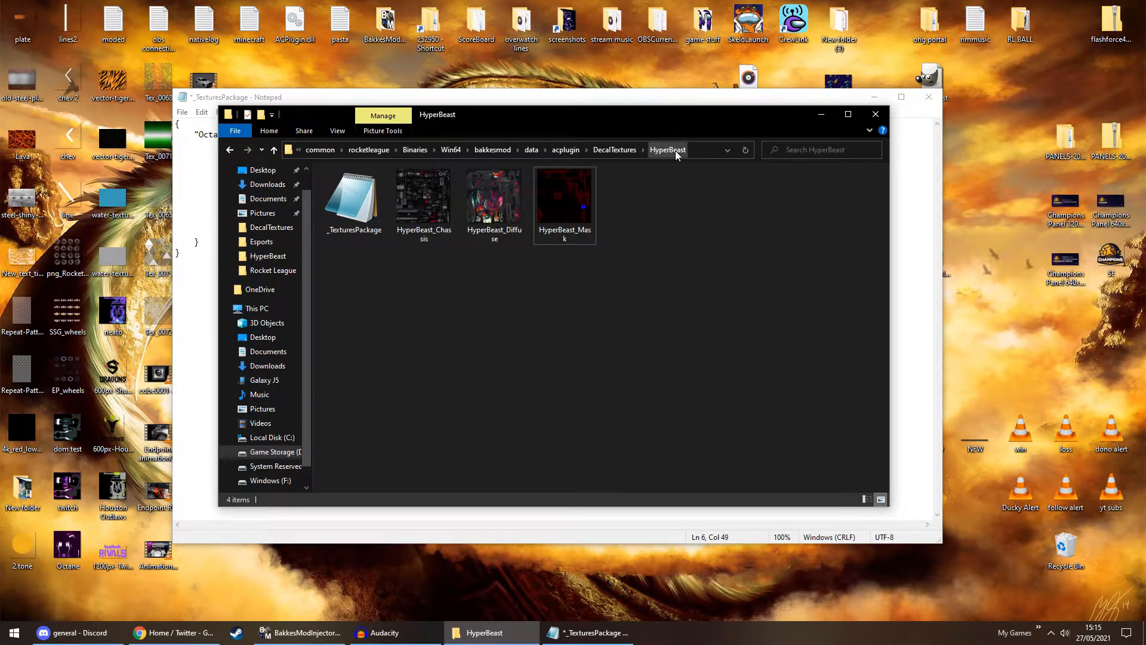
left_click(612, 101)
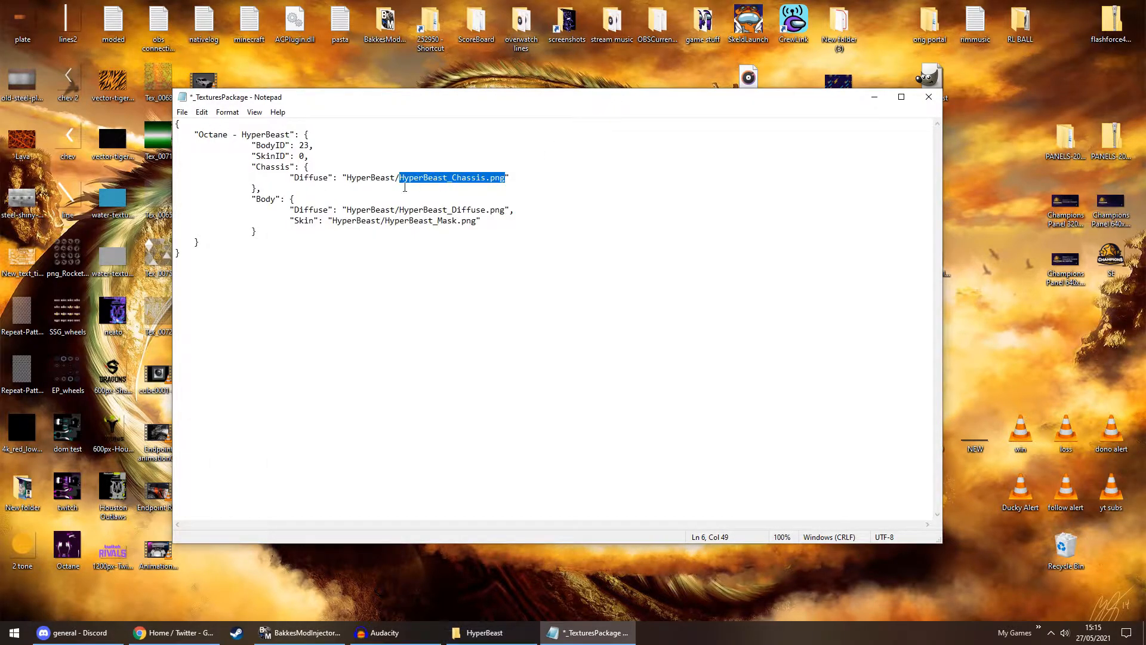
View the HyperBeast_Chassis image, close it, and recheck the HyperBeast folder before returning to the text file.
left_click(502, 639)
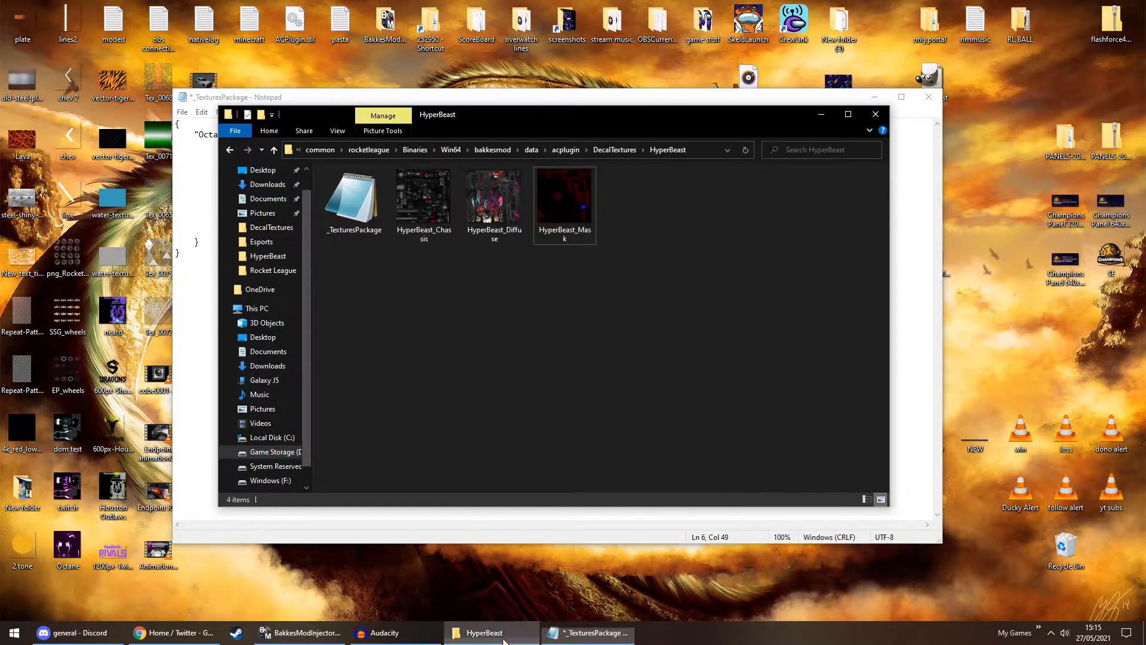
double_click(435, 213)
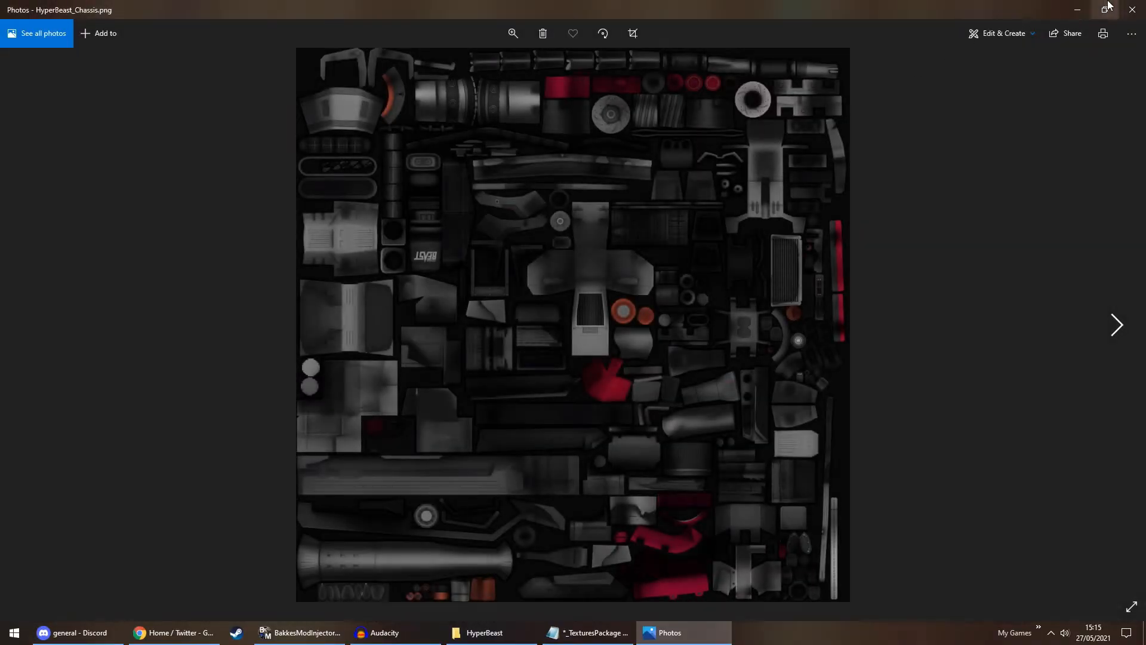
left_click(1132, 9)
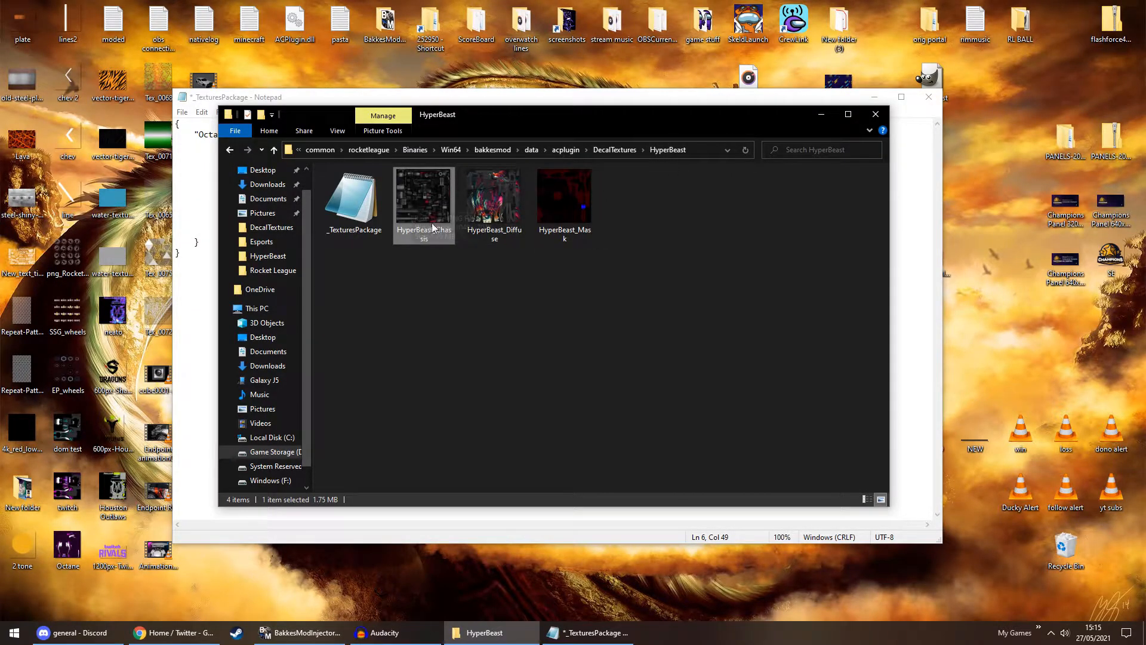
left_click(548, 103)
left_click(555, 200)
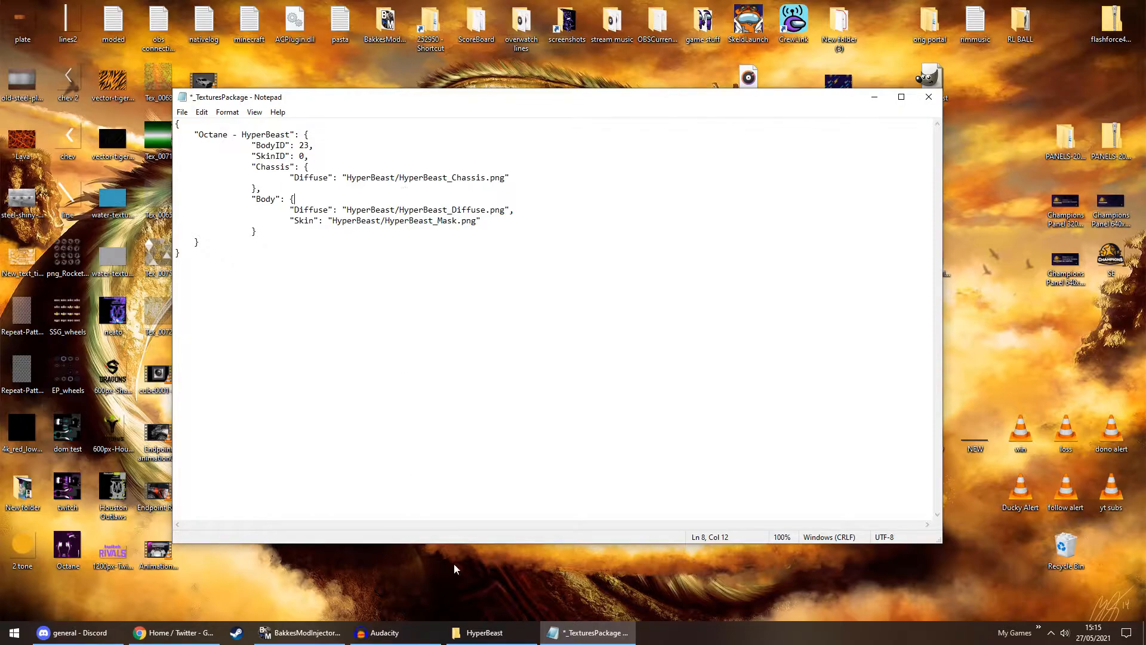
left_click(478, 633)
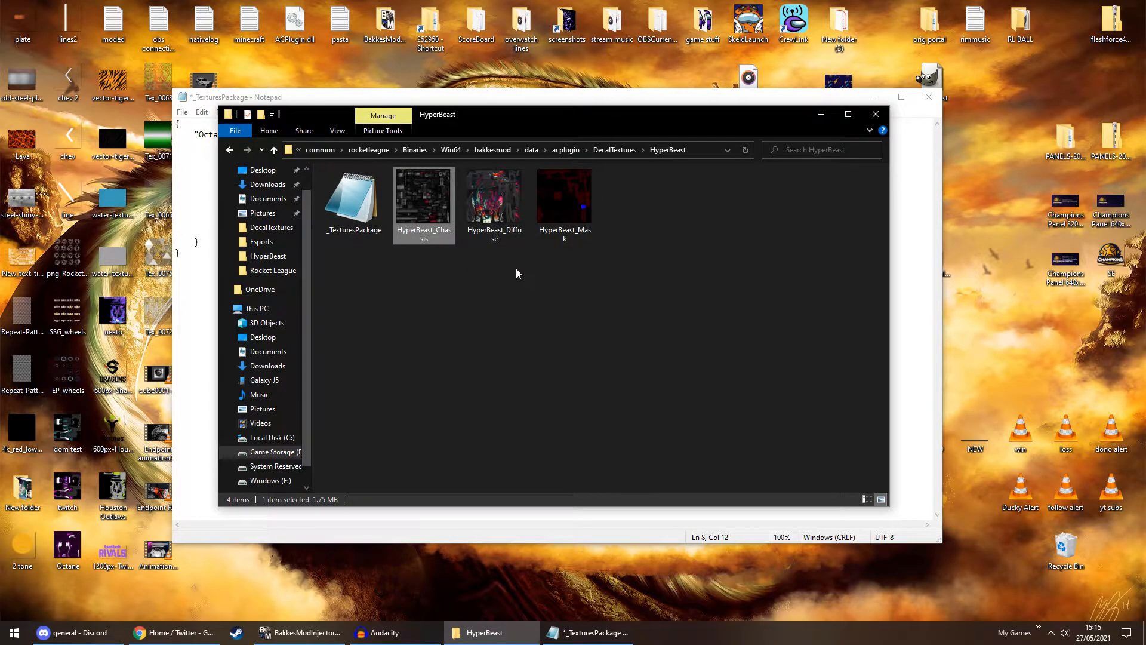
left_click(537, 100)
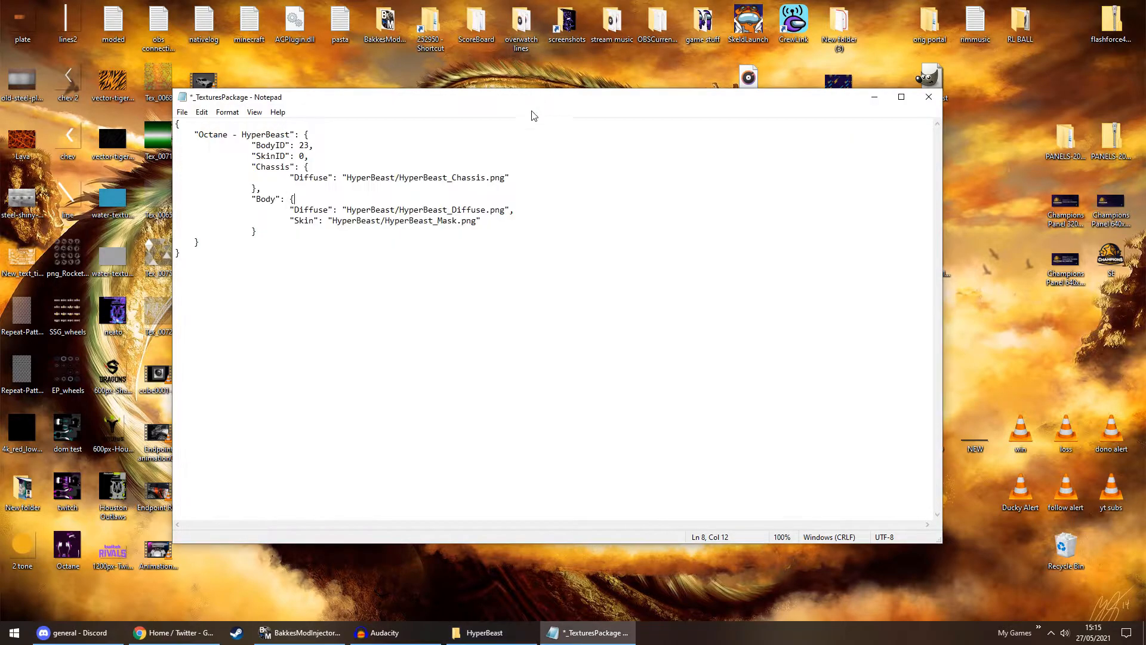
Delete the "HyperBeast/" folder prefix from the Chassis Diffuse path, leaving HyperBeast_Chassis.png.
left_click_drag(405, 185, 354, 185)
left_click(353, 185)
left_click_drag(347, 181, 404, 182)
key("BackSpace")
left_click_drag(347, 179, 456, 184)
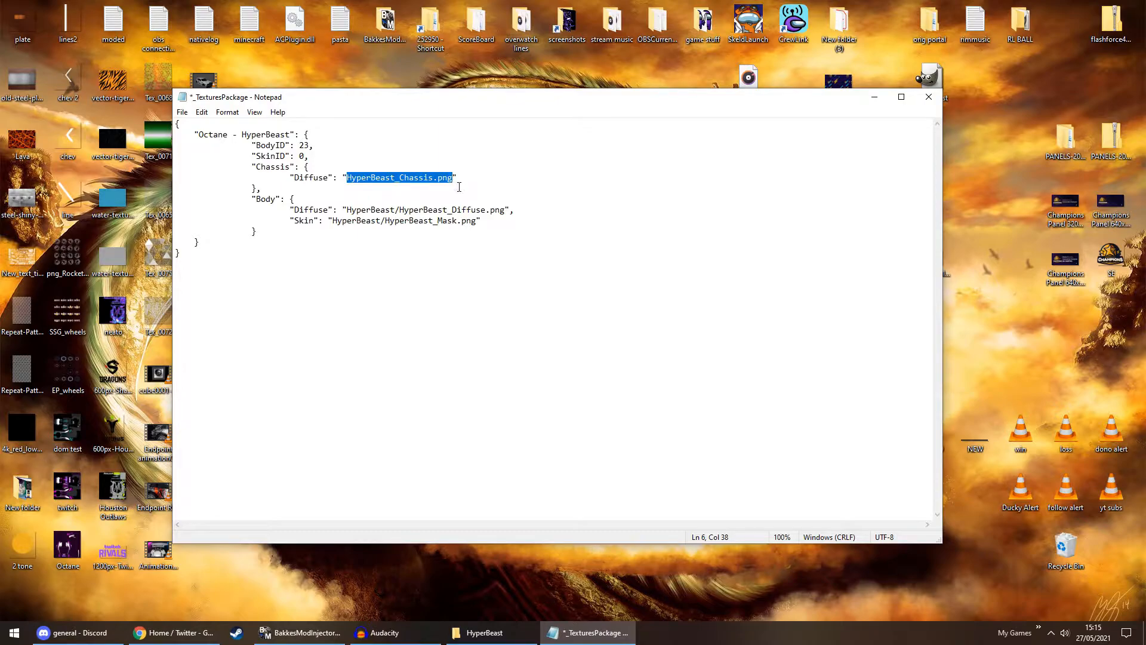
key("Right")
Delete the "HyperBeast/" folder prefix from the body Diffuse and Skin paths.
left_click_drag(400, 211, 338, 230)
key("Delete")
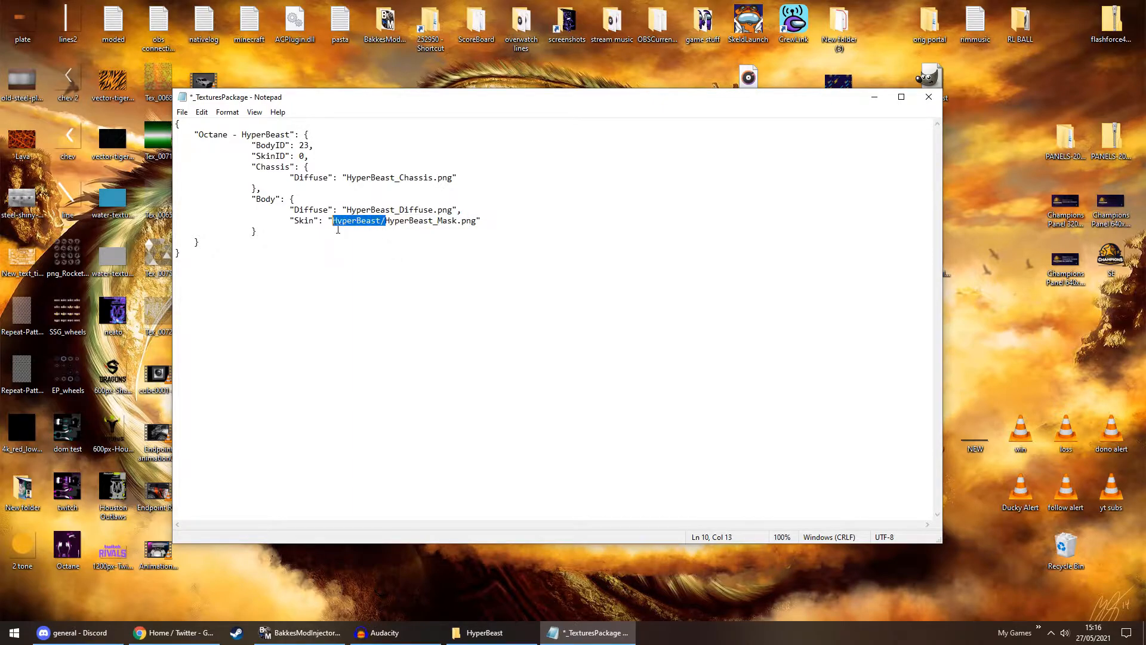
key("Delete")
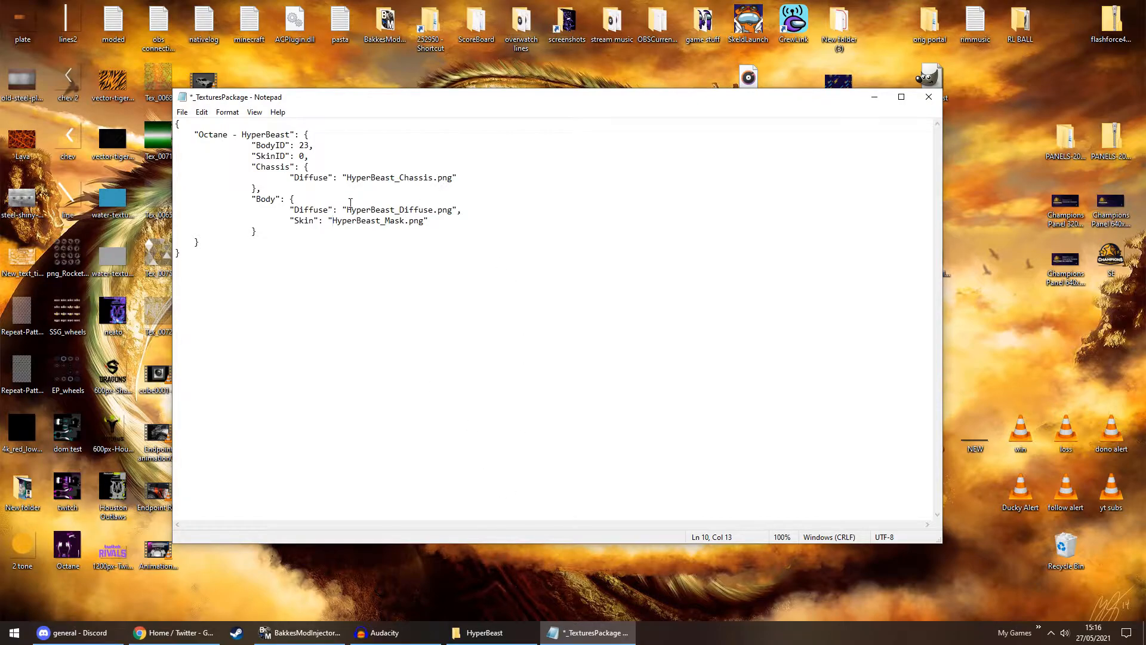
Compare the shortened texture file names with the image files in the HyperBeast folder.
left_click_drag(347, 179, 459, 181)
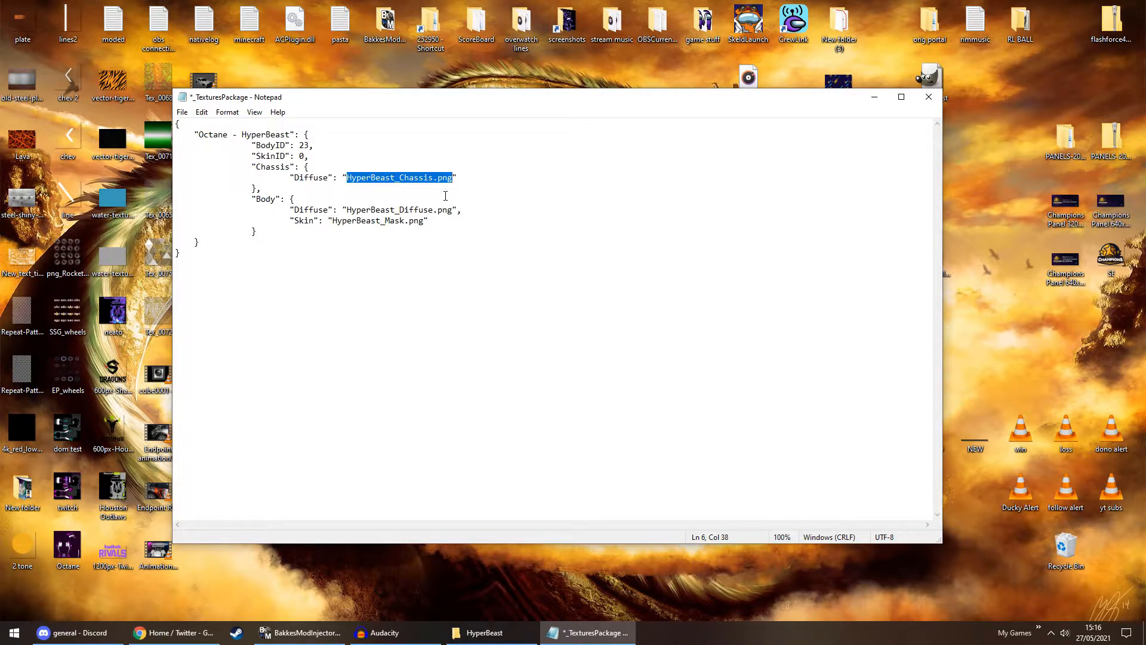
left_click(445, 206)
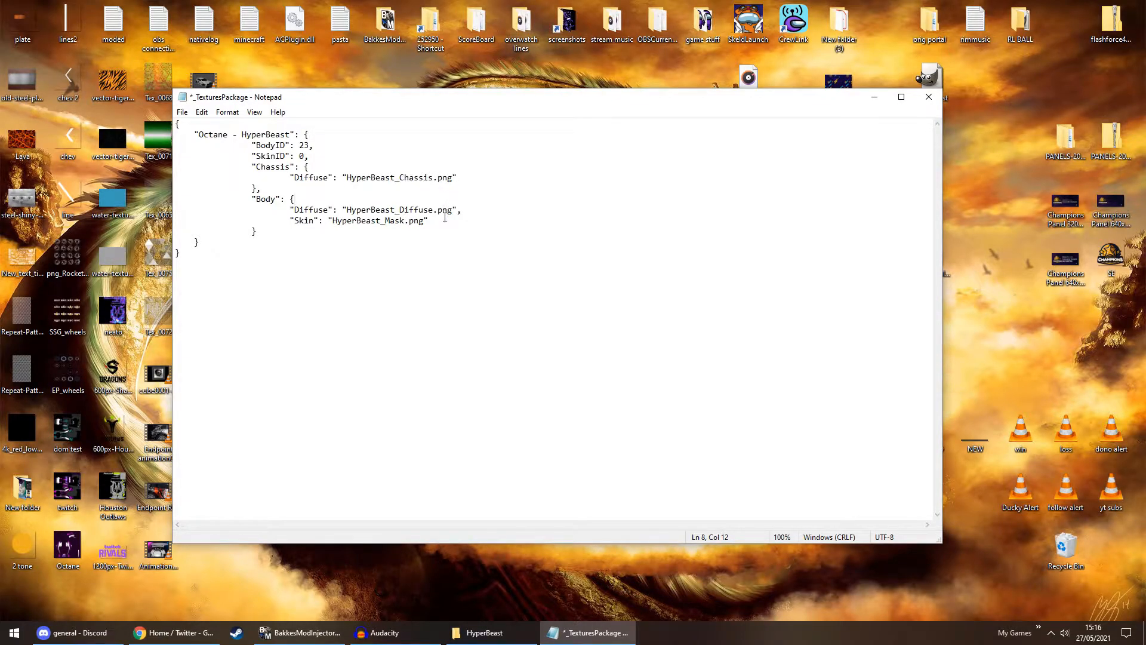
left_click(478, 632)
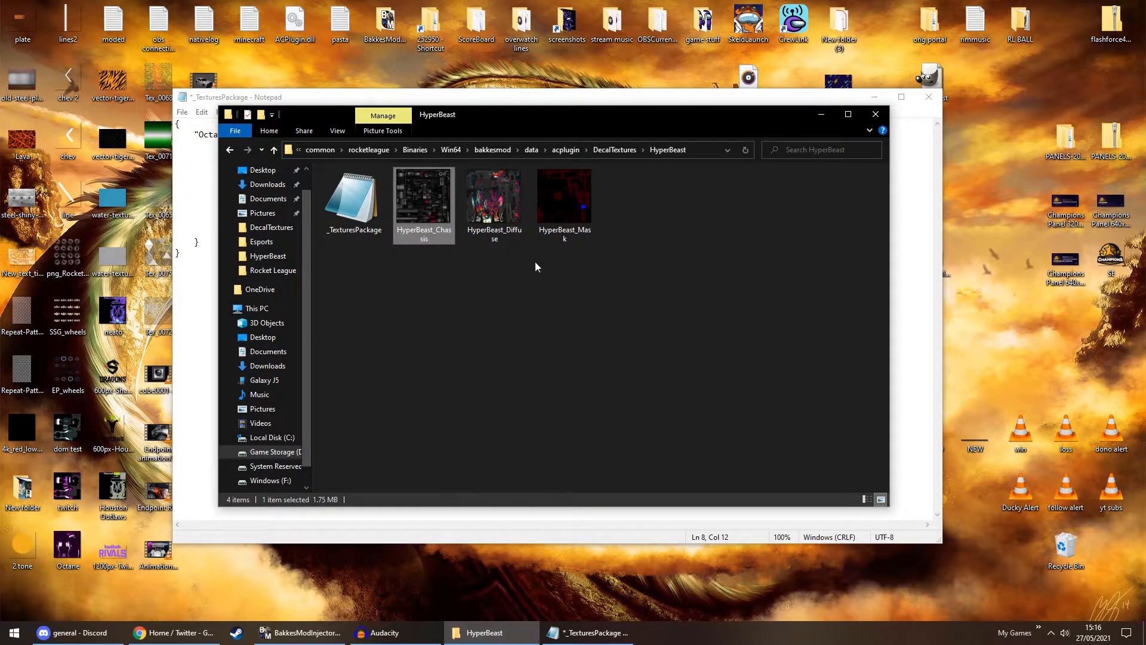
left_click(538, 331)
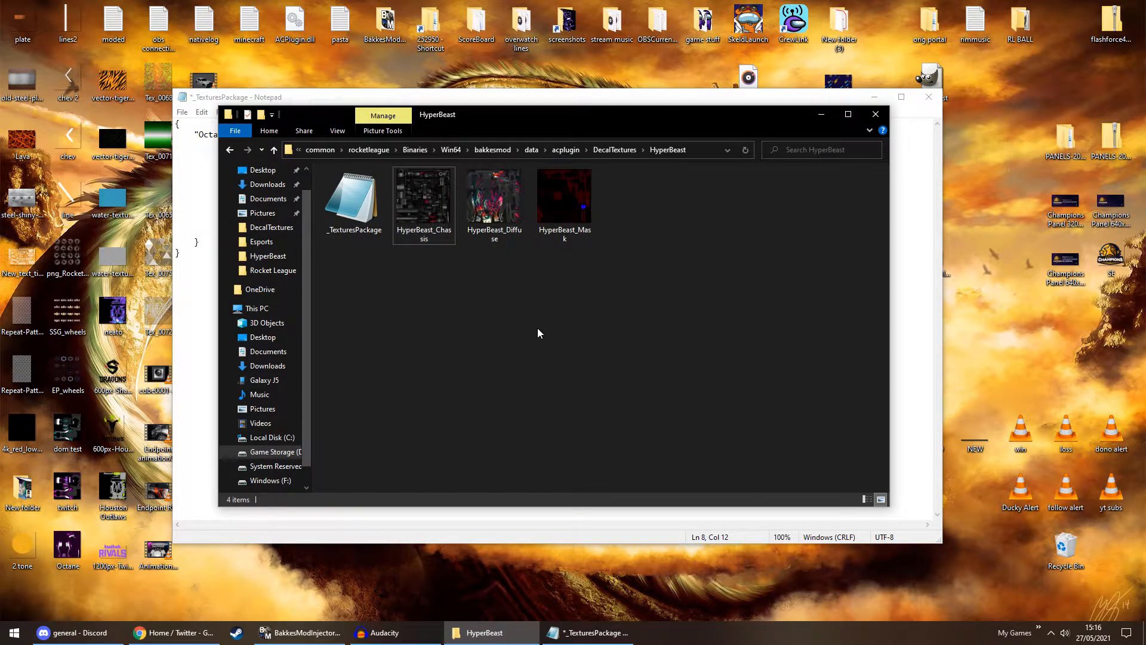
left_click(452, 102)
Save the HyperBeast _TexturesPackage file with its shortened texture paths.
left_click(183, 112)
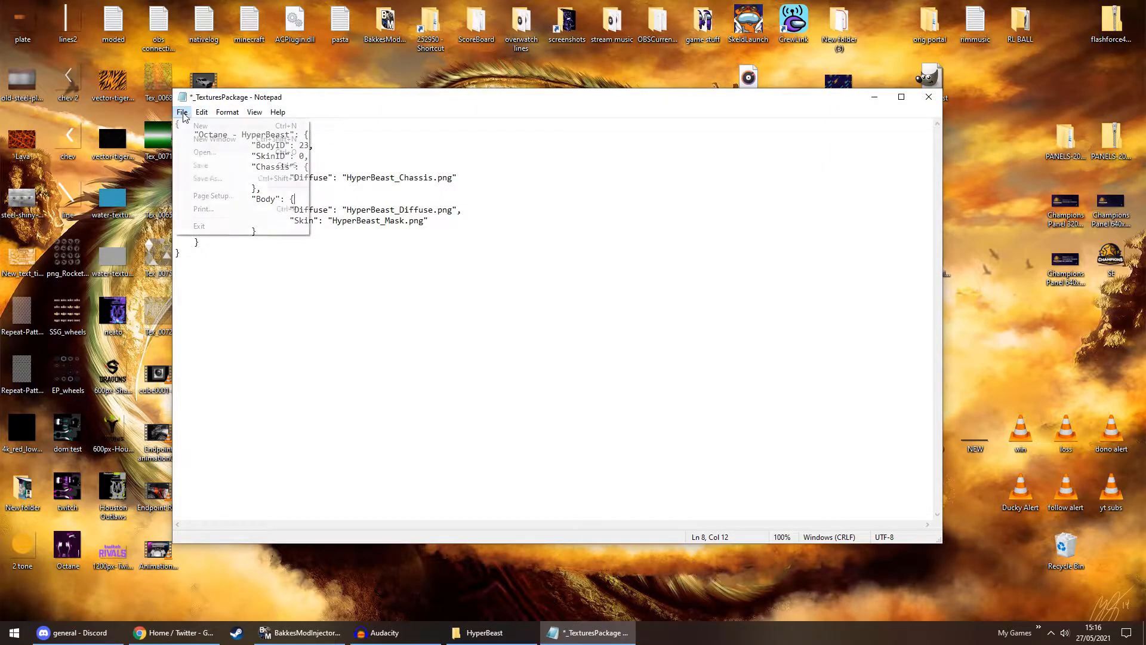
left_click(198, 167)
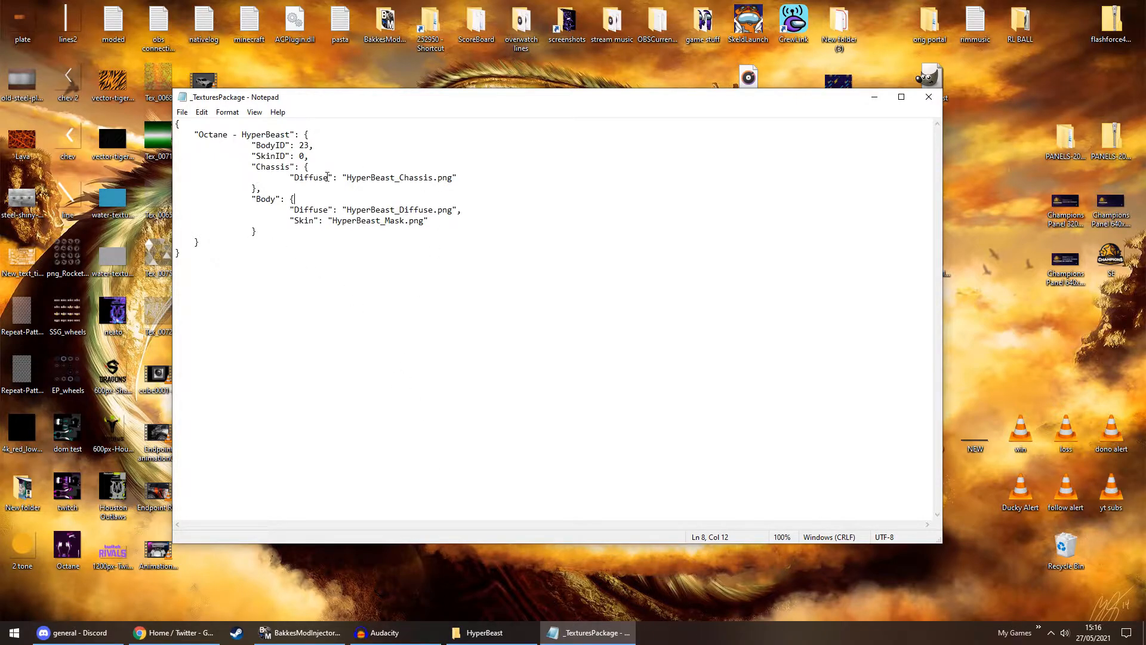
Browse the Esports decal folder and read through its _TexturesPackage file, then return to the HyperBeast text file.
left_click(485, 632)
left_click(230, 149)
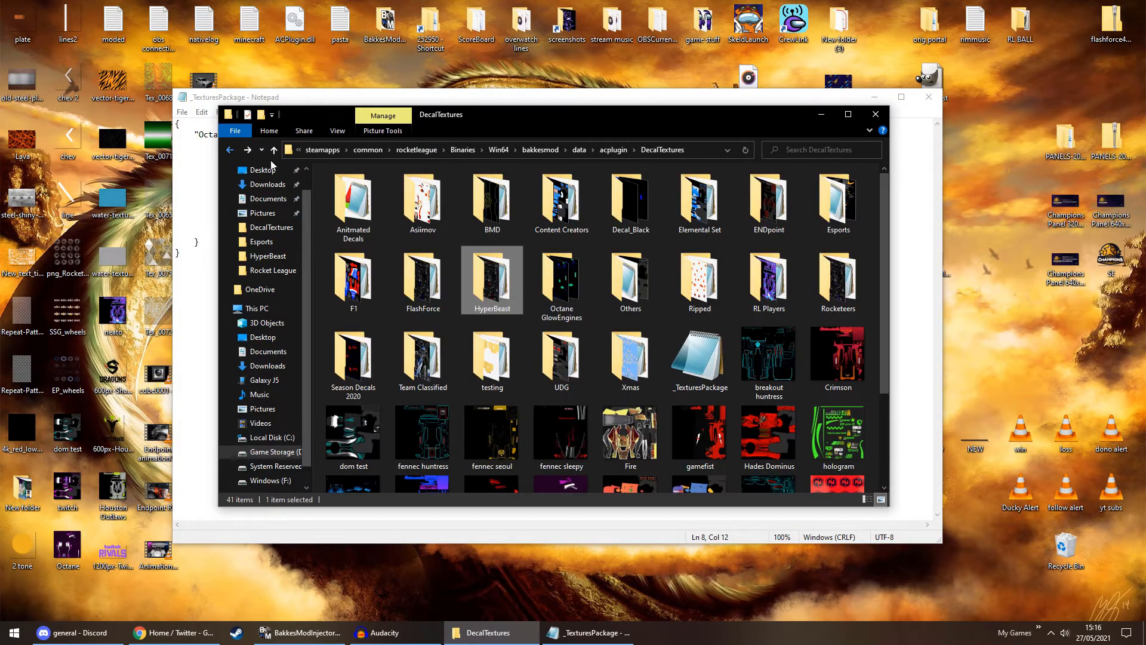
double_click(838, 203)
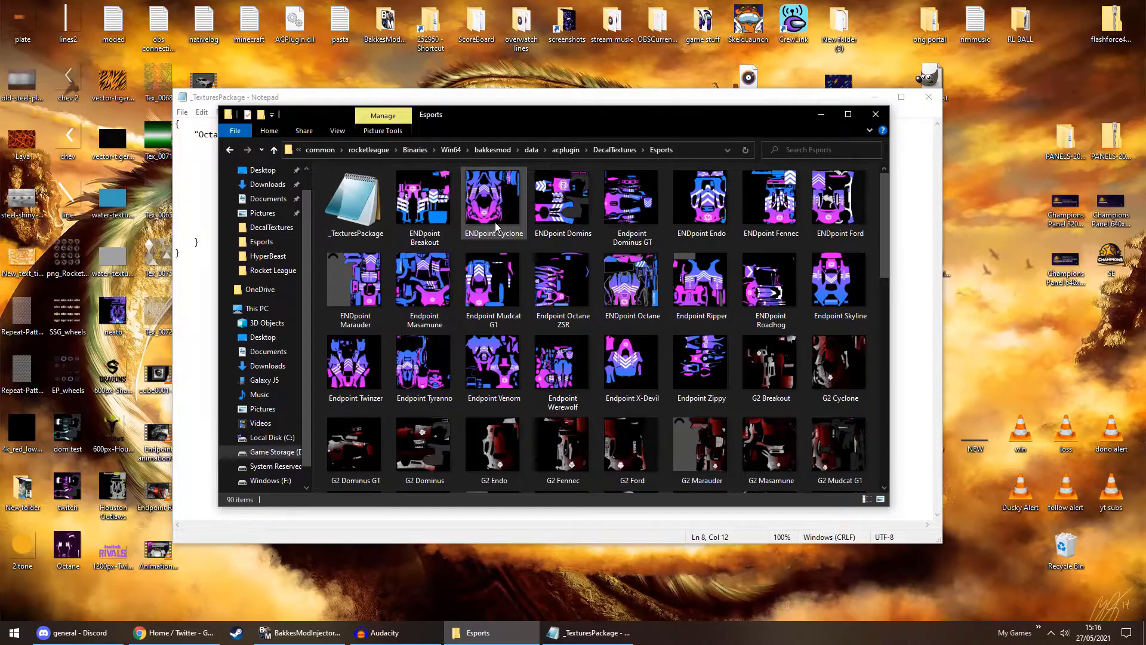
scroll(496, 222, "down", 10)
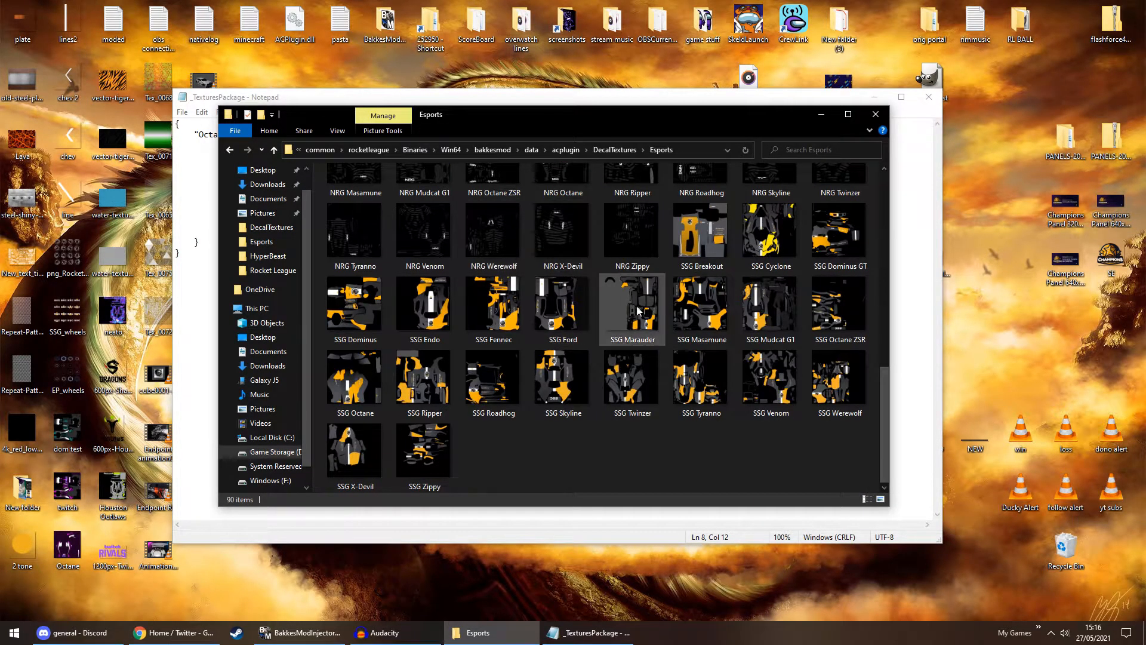
scroll(621, 313, "up", 10)
left_click(351, 213)
double_click(351, 213)
scroll(413, 243, "down", 15)
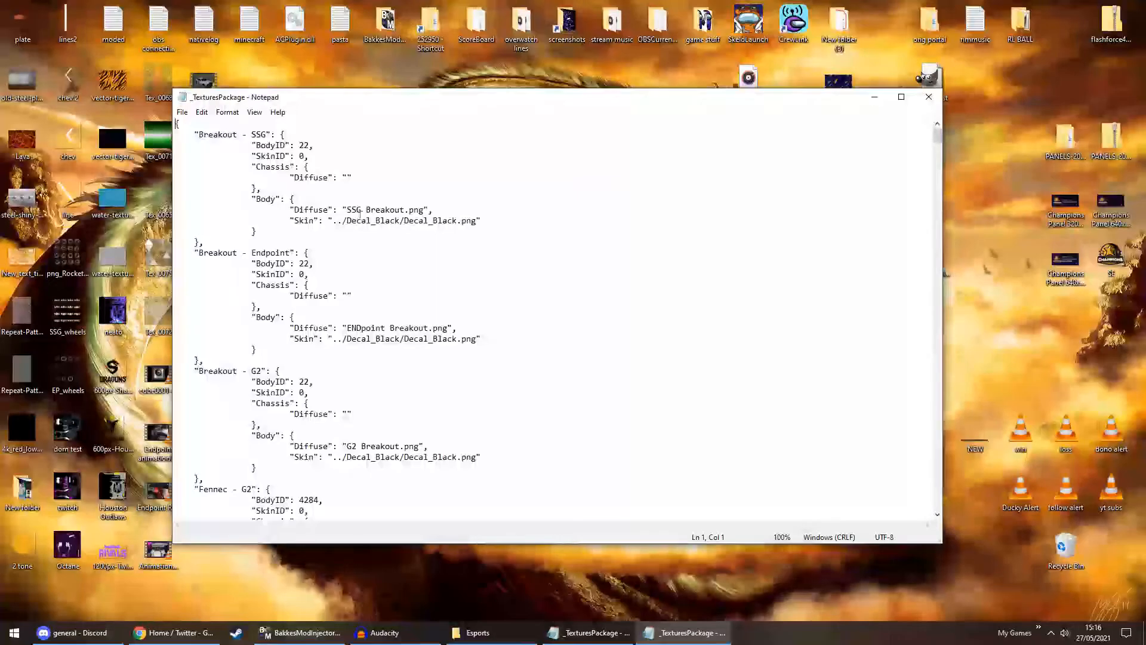
scroll(414, 243, "down", 9)
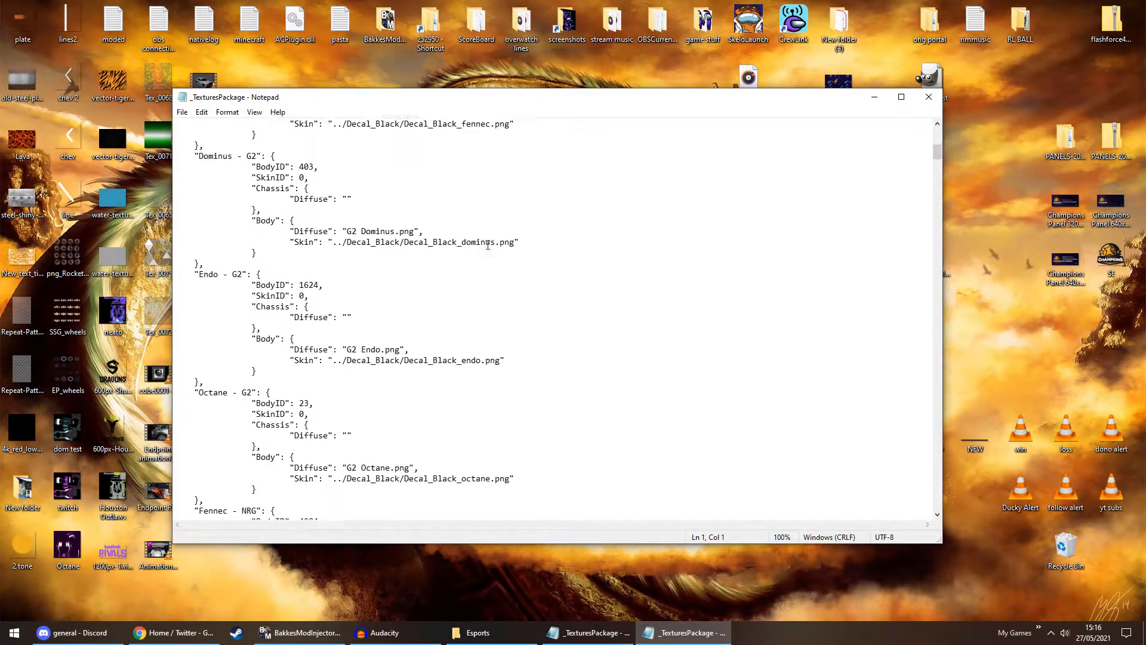
left_click(930, 97)
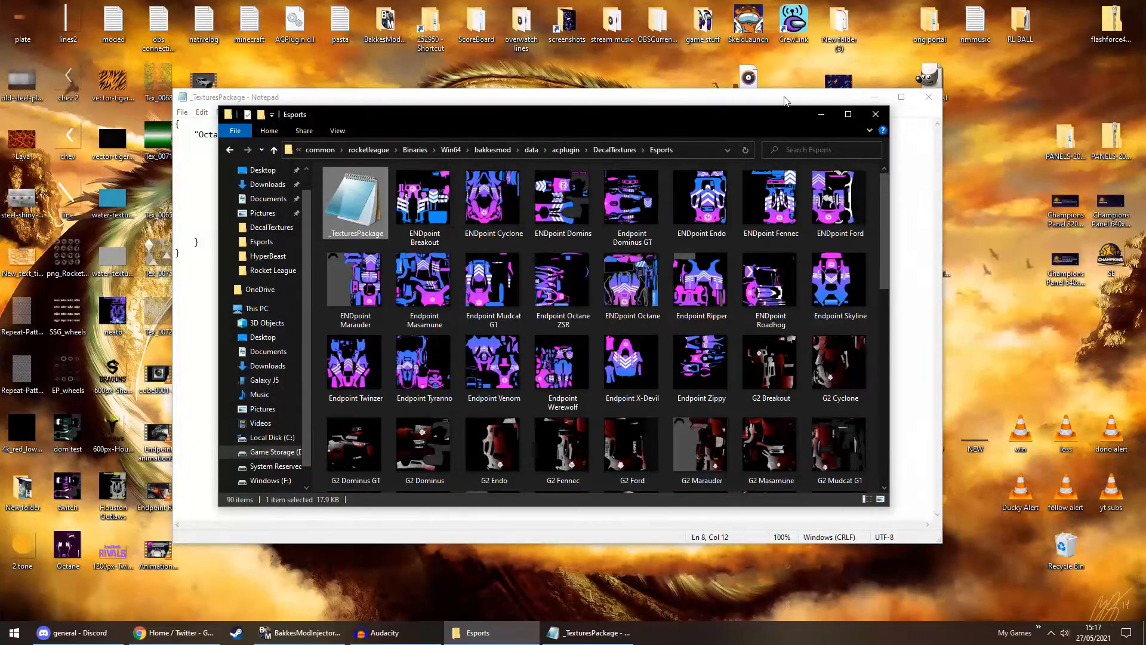
left_click(784, 101)
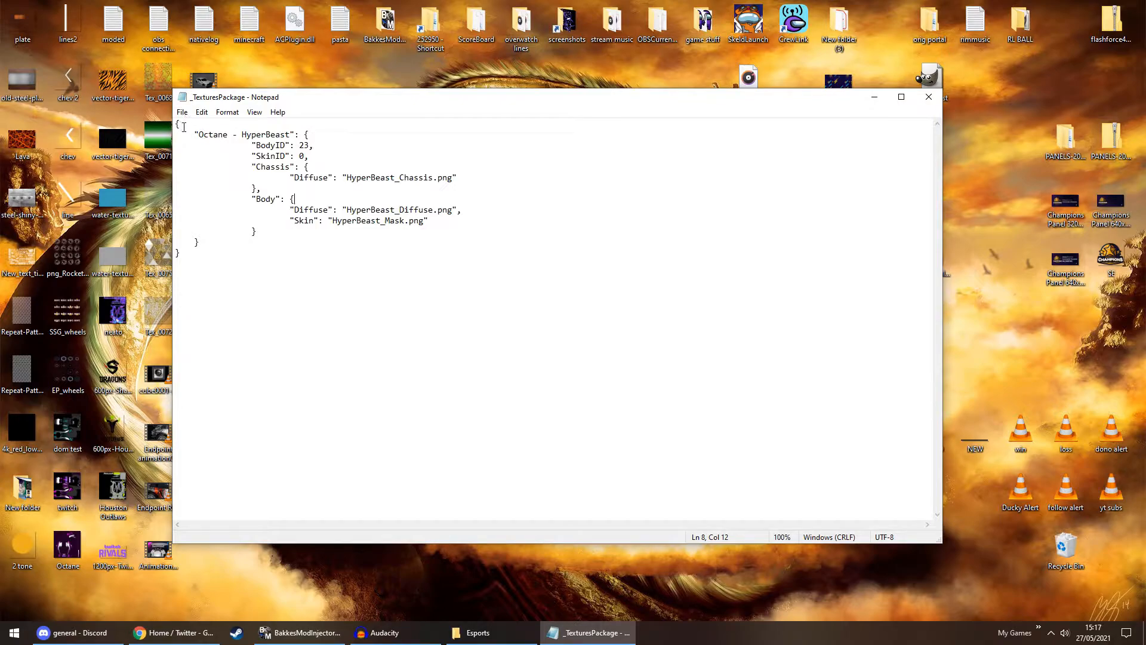
Duplicate the whole "Octane - HyperBeast" block directly below the original, separating the two with a comma.
left_click_drag(183, 125, 175, 129)
left_click(192, 259)
left_click_drag(206, 245, 170, 138)
key("ctrl+c")
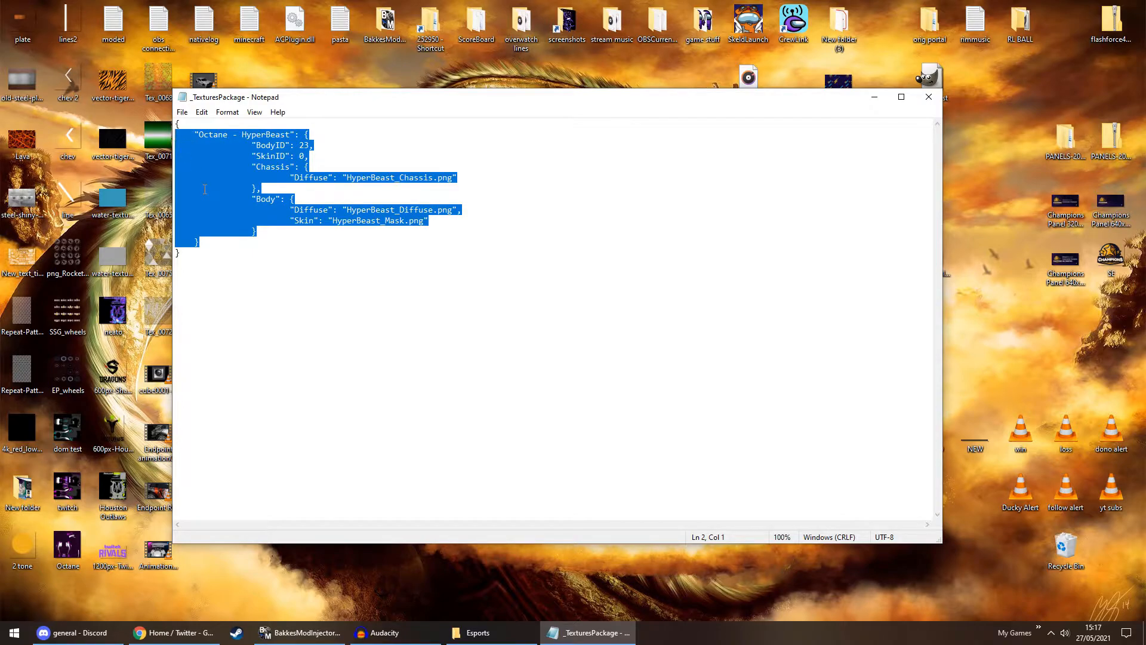
left_click(206, 254)
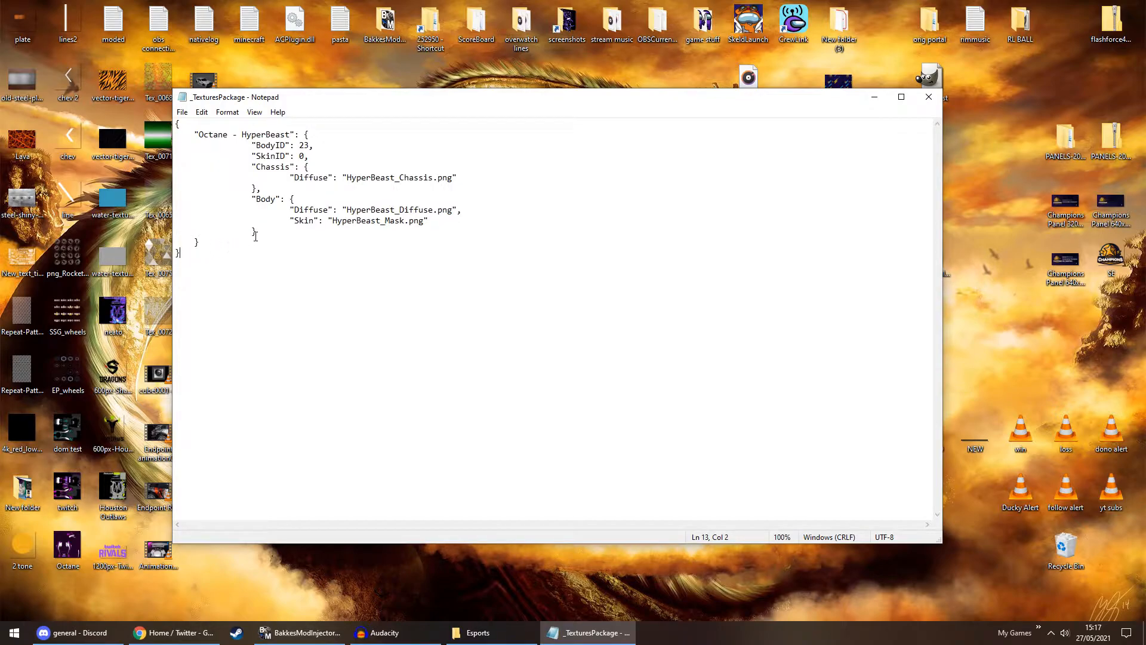
left_click(212, 243)
type(",")
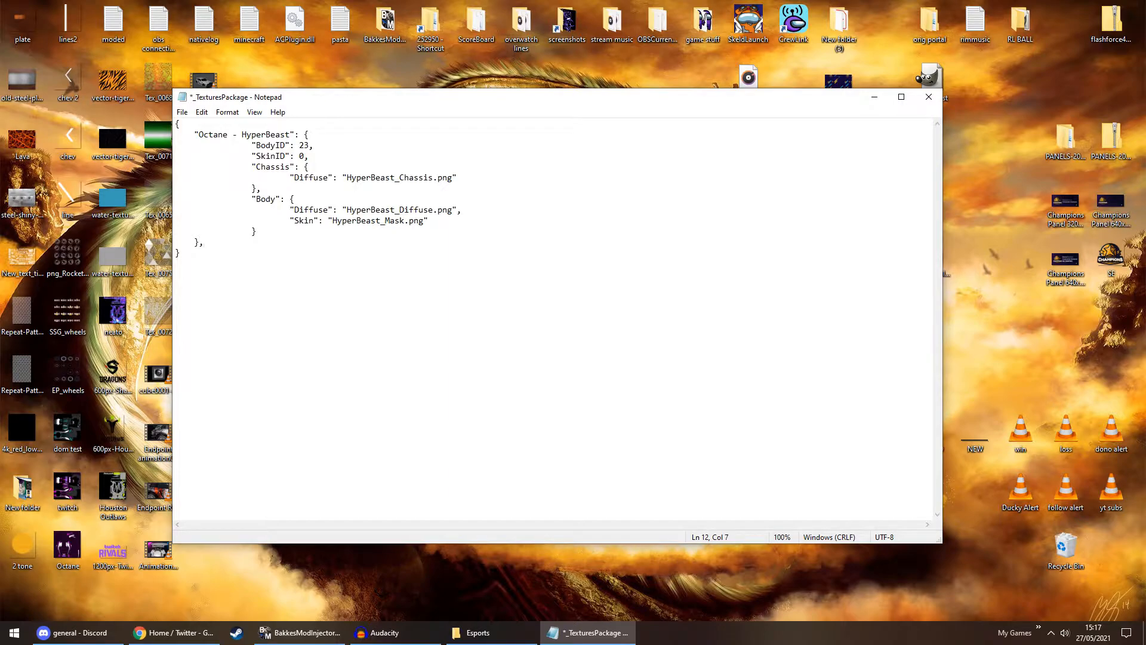
key("Return")
key("ctrl+v")
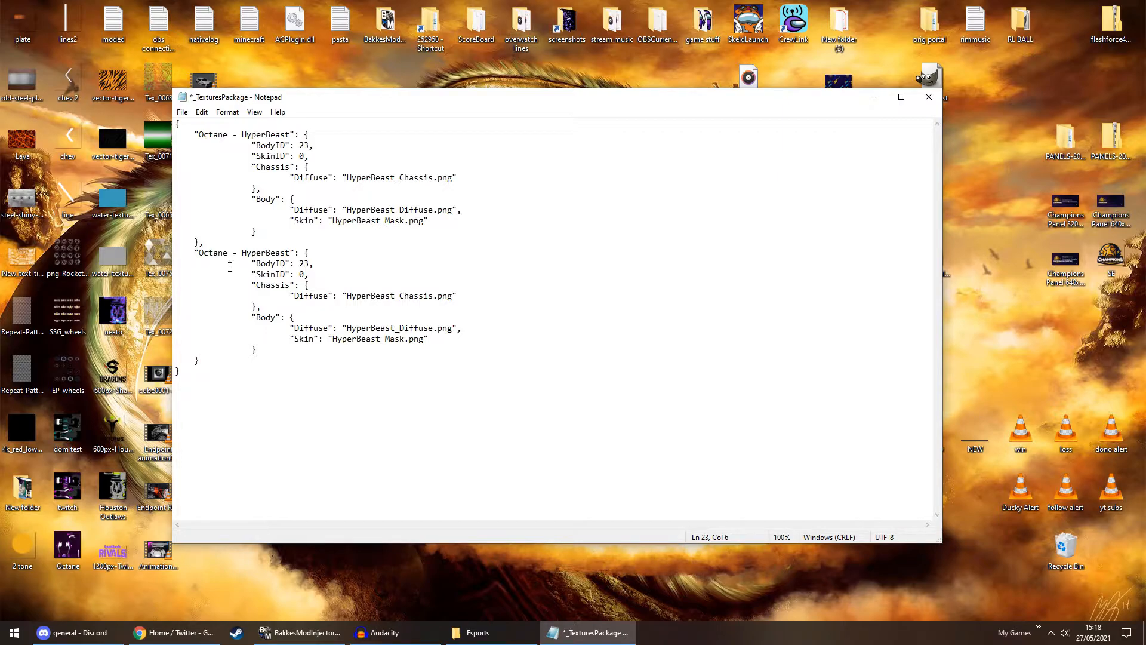
Rename the duplicated block to "Fennec - Test" and set its BodyID to 4284.
left_click_drag(242, 257, 293, 260)
left_click_drag(202, 253, 296, 259)
type("Fennec")
type("- Test")
double_click(305, 266)
type("4284")
Empty the Chassis Diffuse path of the "Fennec - Test" block and review its body Diffuse and Skin paths.
left_click_drag(347, 297, 458, 306)
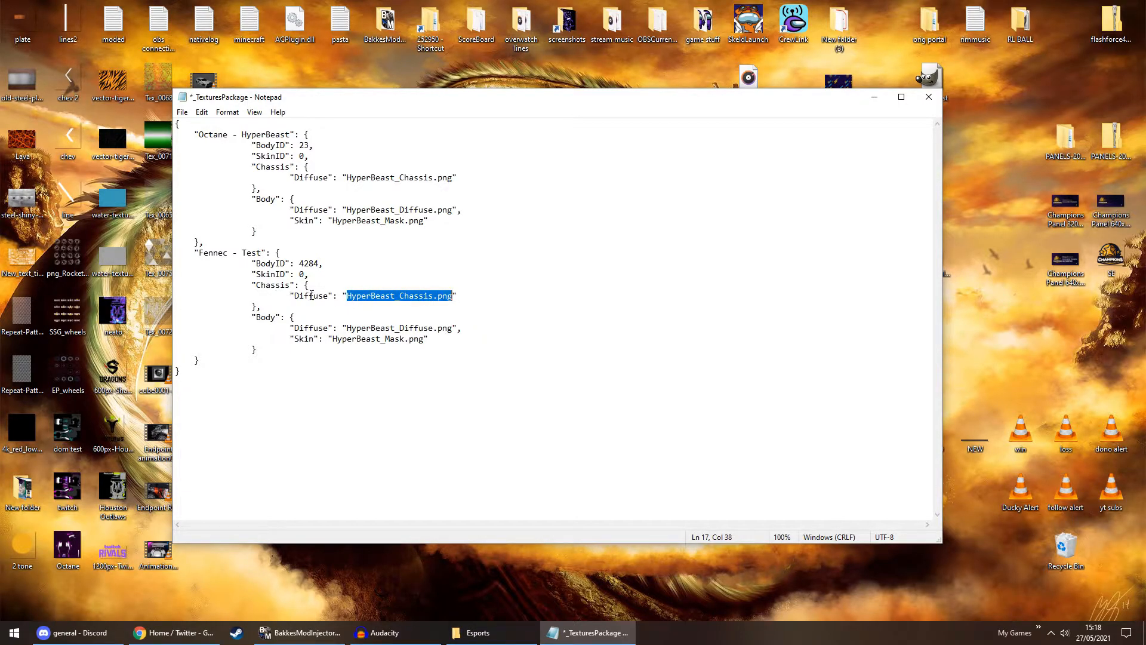
key("BackSpace")
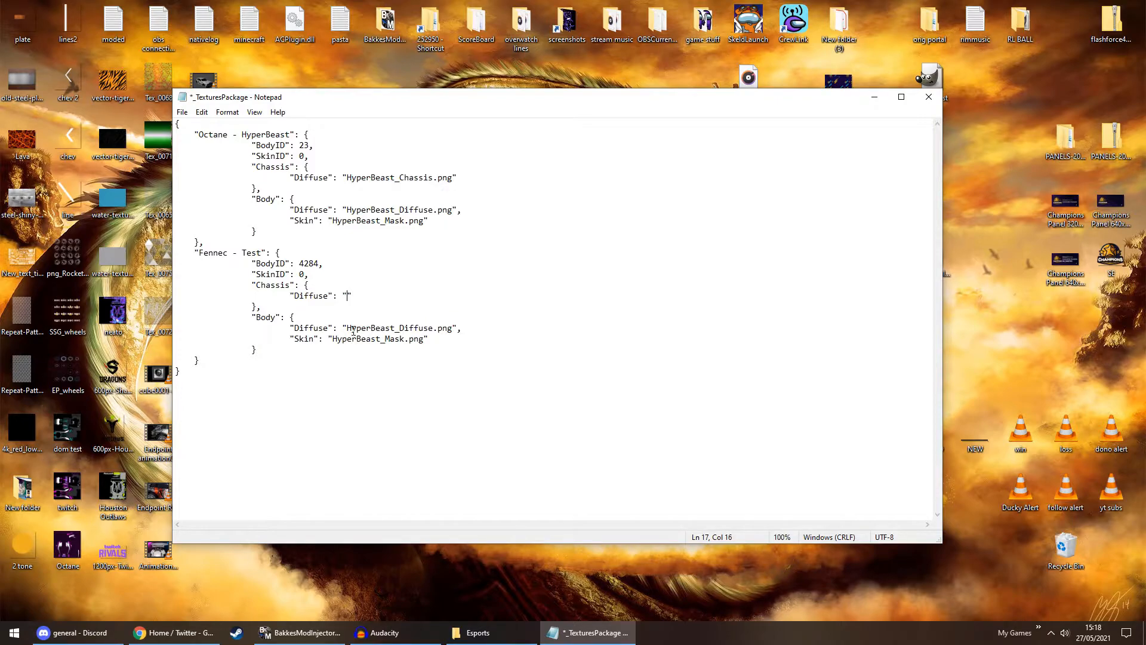
left_click_drag(354, 330, 442, 331)
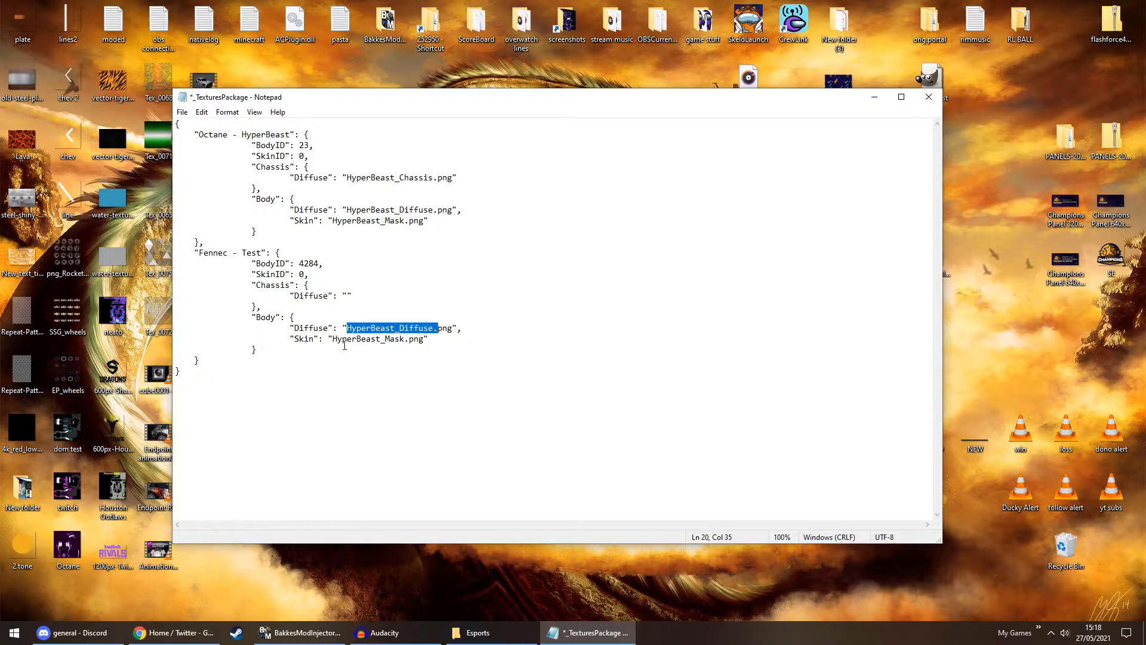
left_click_drag(338, 339, 407, 346)
left_click(424, 383)
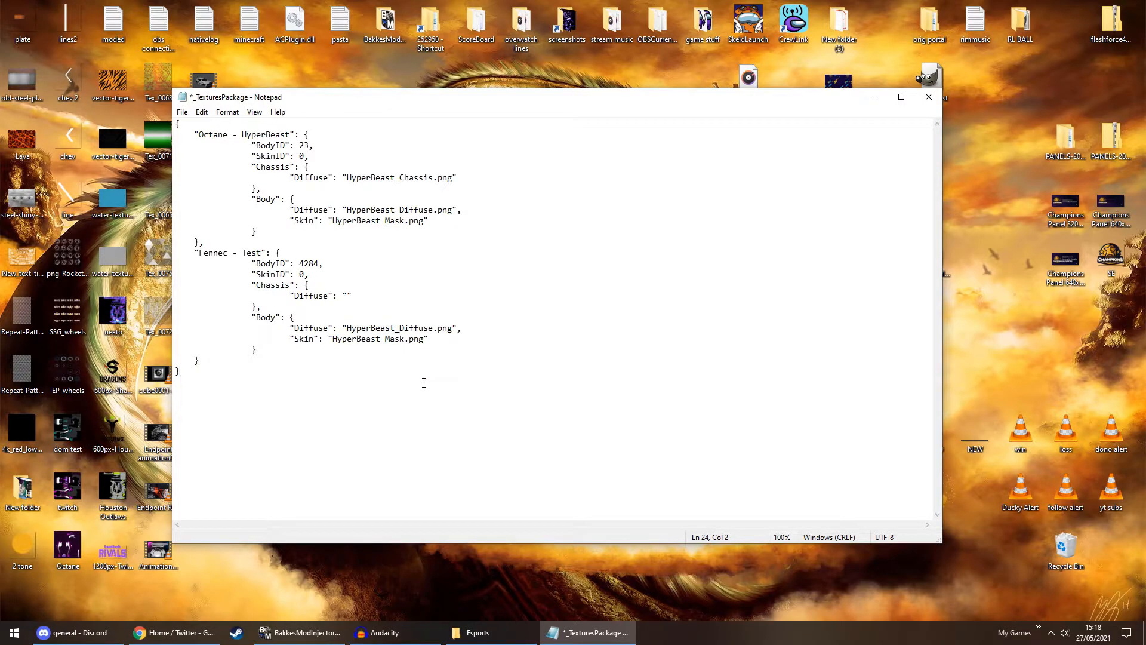
left_click(182, 111)
left_click(426, 222)
Duplicate the "Fennec - Test" block below itself, with a comma after the first copy's closing brace.
left_click_drag(205, 365, 174, 259)
key("ctrl+c")
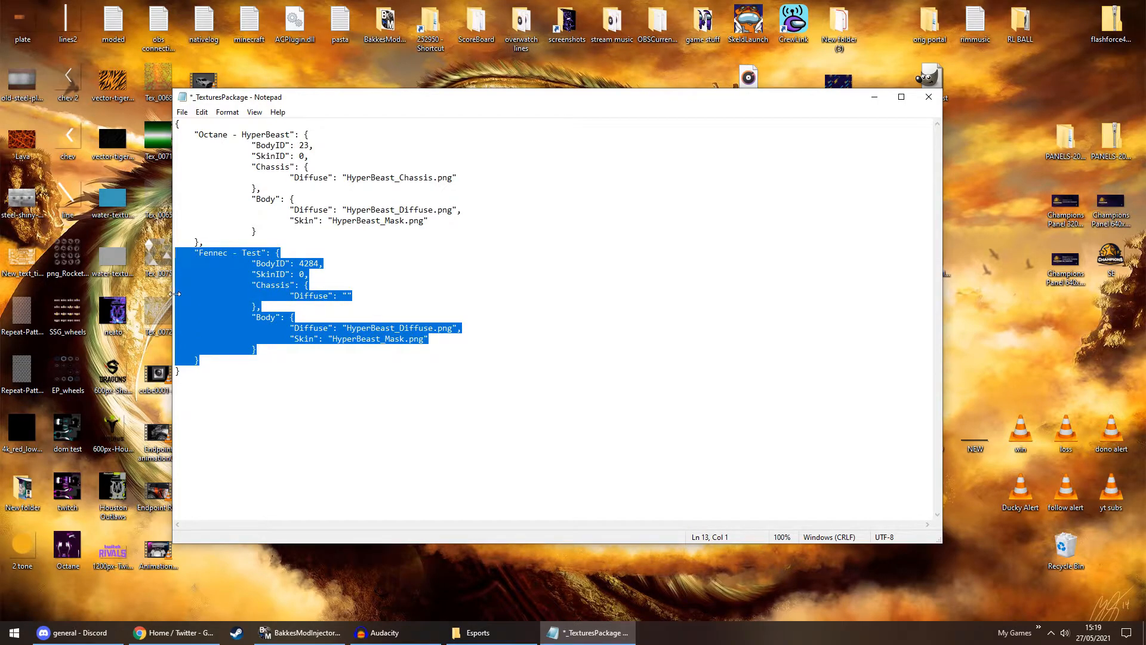
left_click(210, 365)
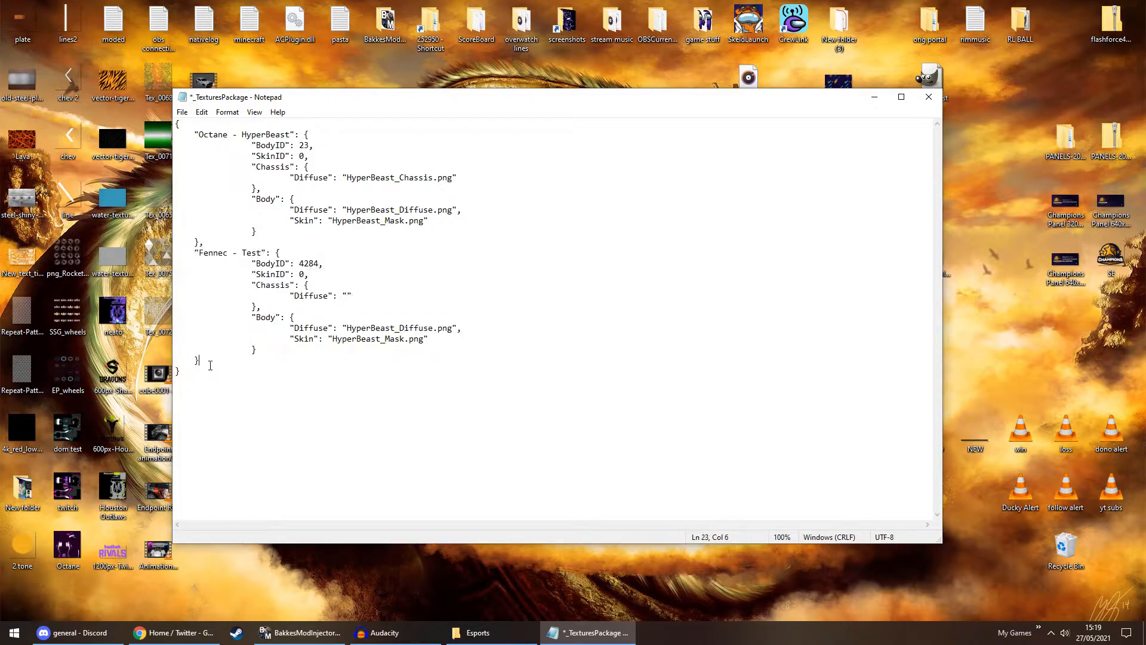
type(",")
key("Return")
key("ctrl+v")
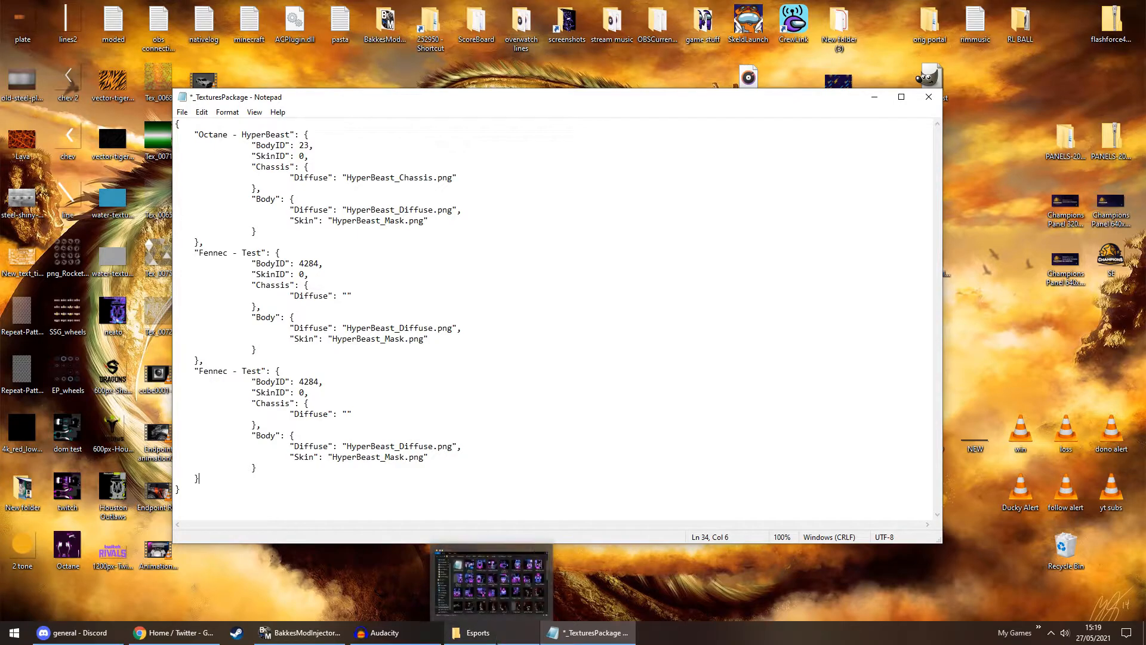
Go to the HyperBeast folder and check its image files against the blocks in the text file.
left_click(500, 631)
left_click(229, 149)
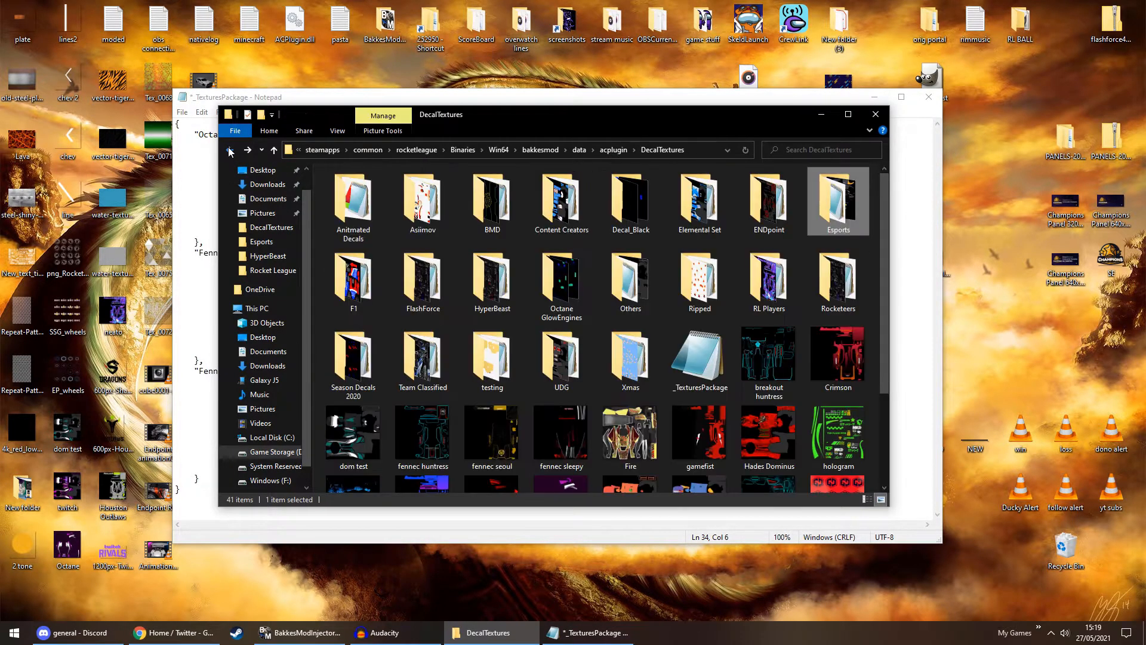
double_click(491, 279)
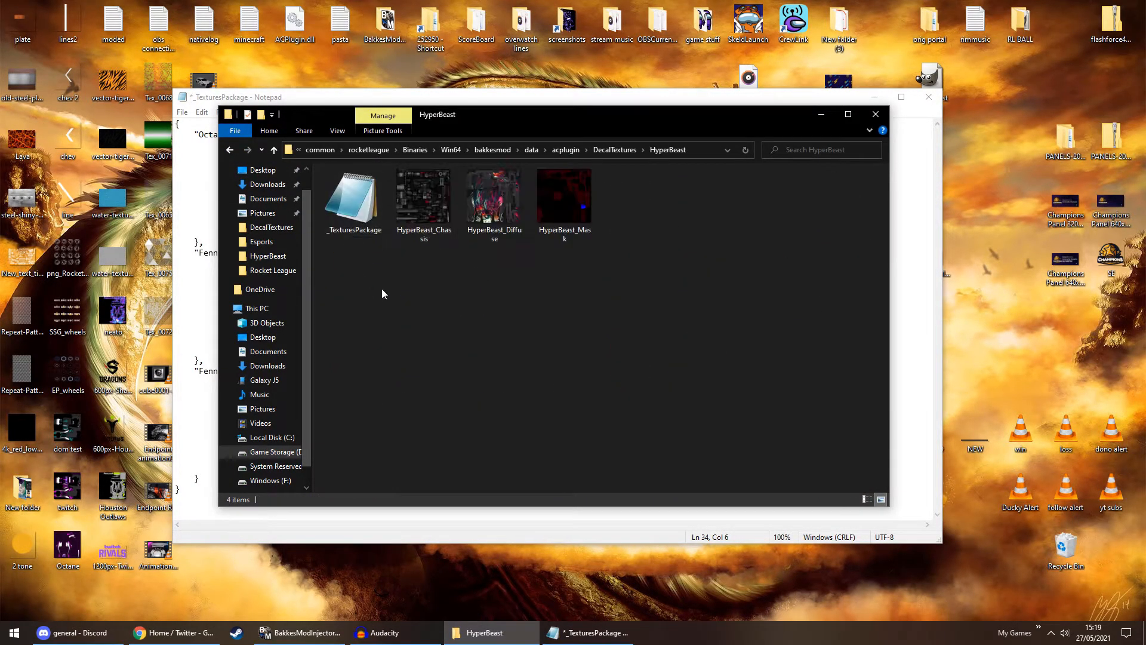
left_click(185, 220)
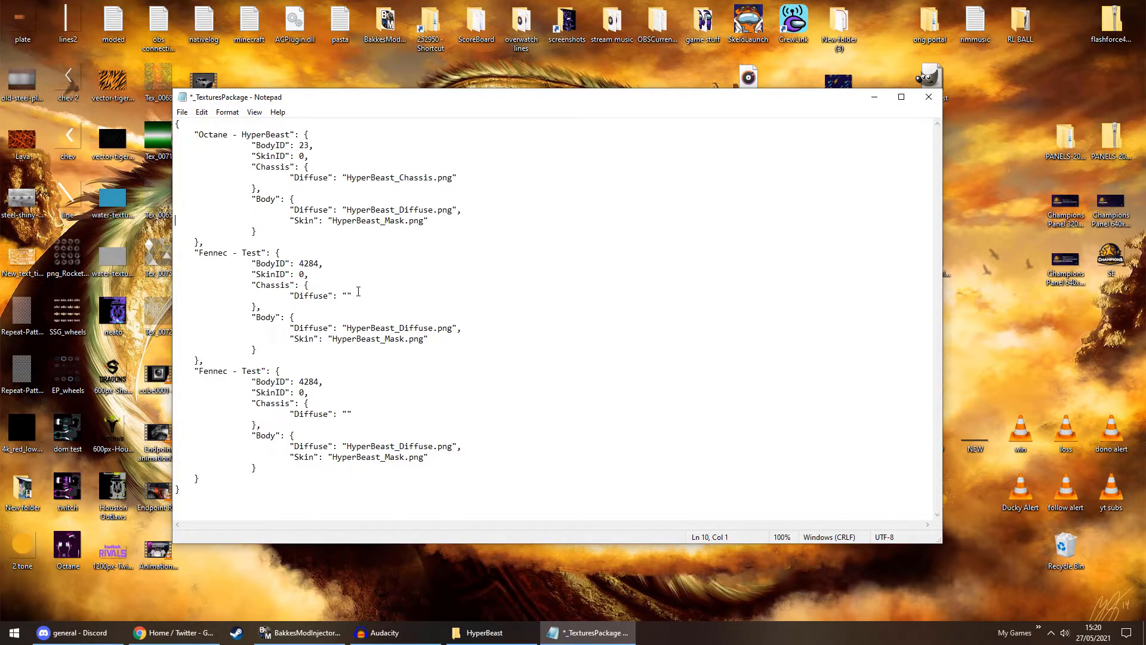
mouse_move(499, 641)
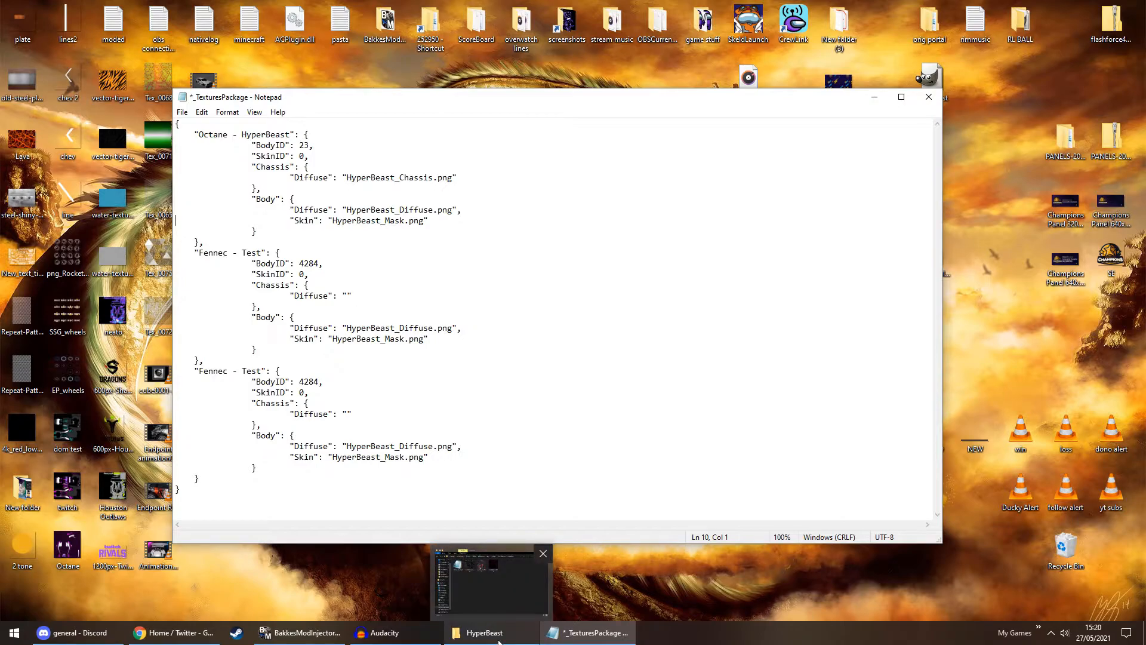
left_click(499, 637)
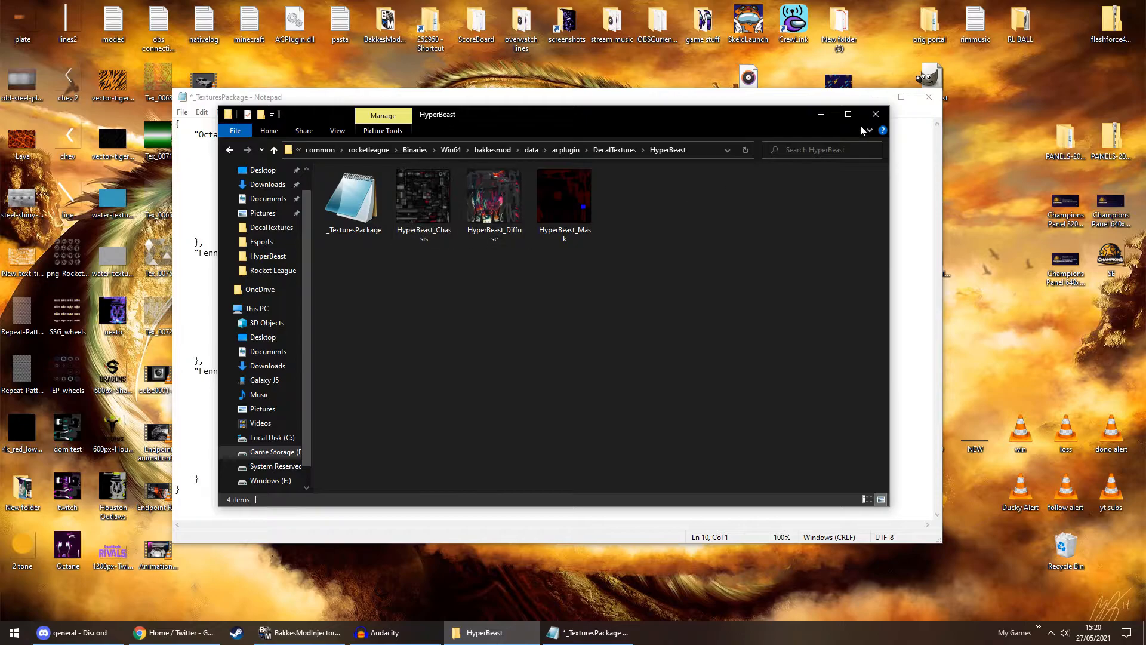
Discard the unsaved block additions, reopen the HyperBeast _TexturesPackage file to check its contents, and close it.
left_click(929, 100)
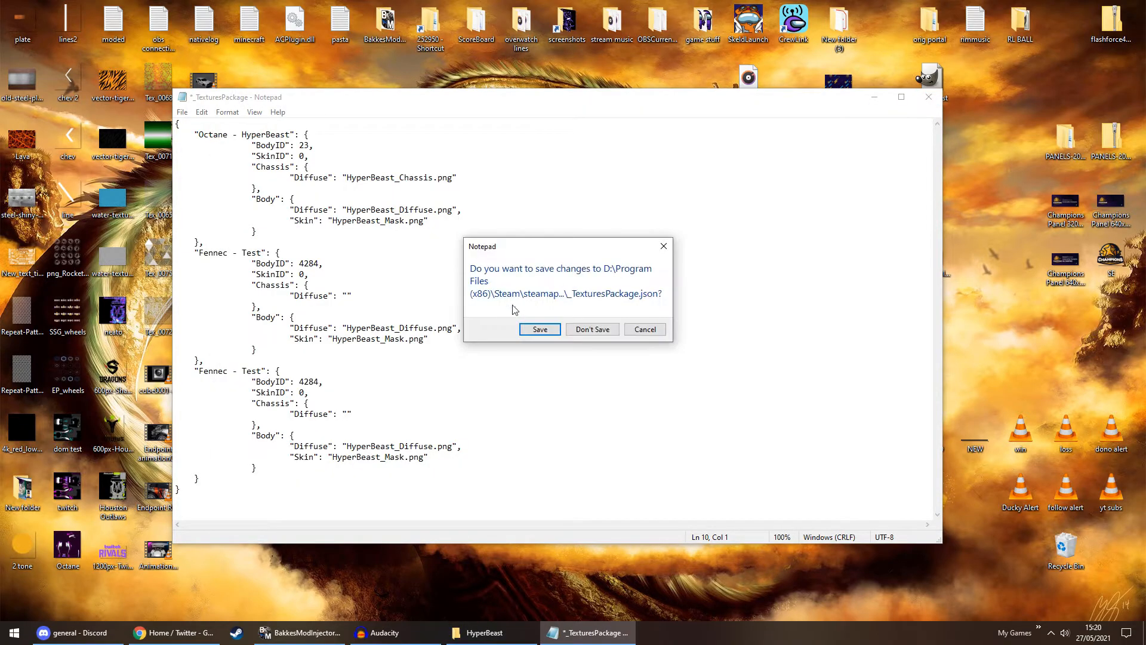
left_click(582, 333)
double_click(376, 208)
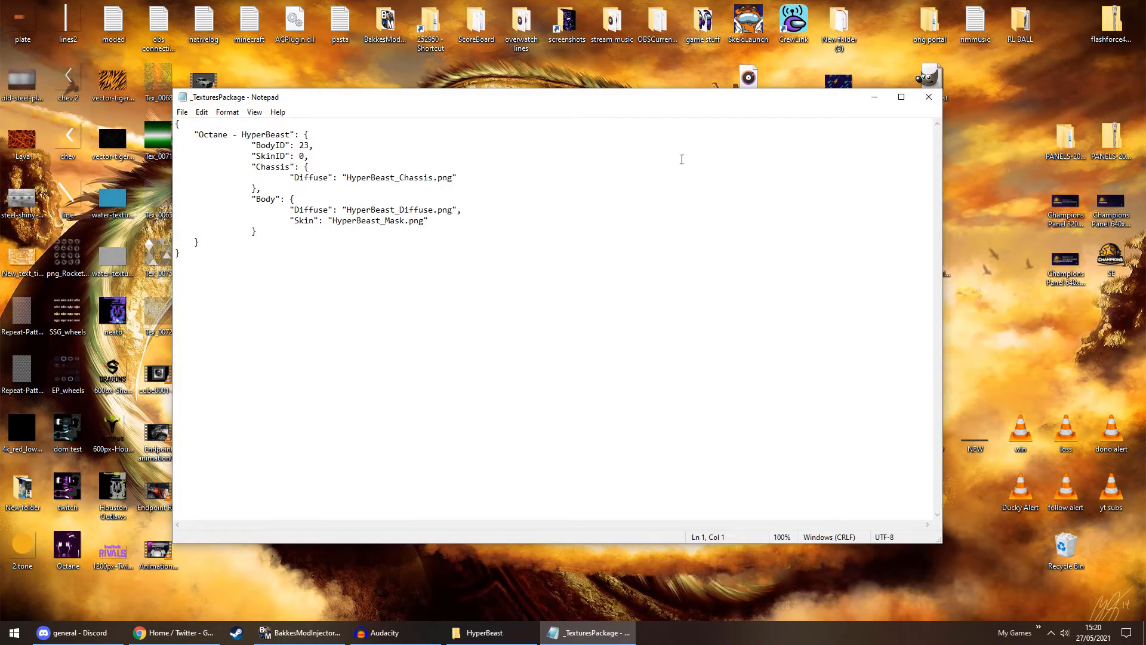
left_click(929, 97)
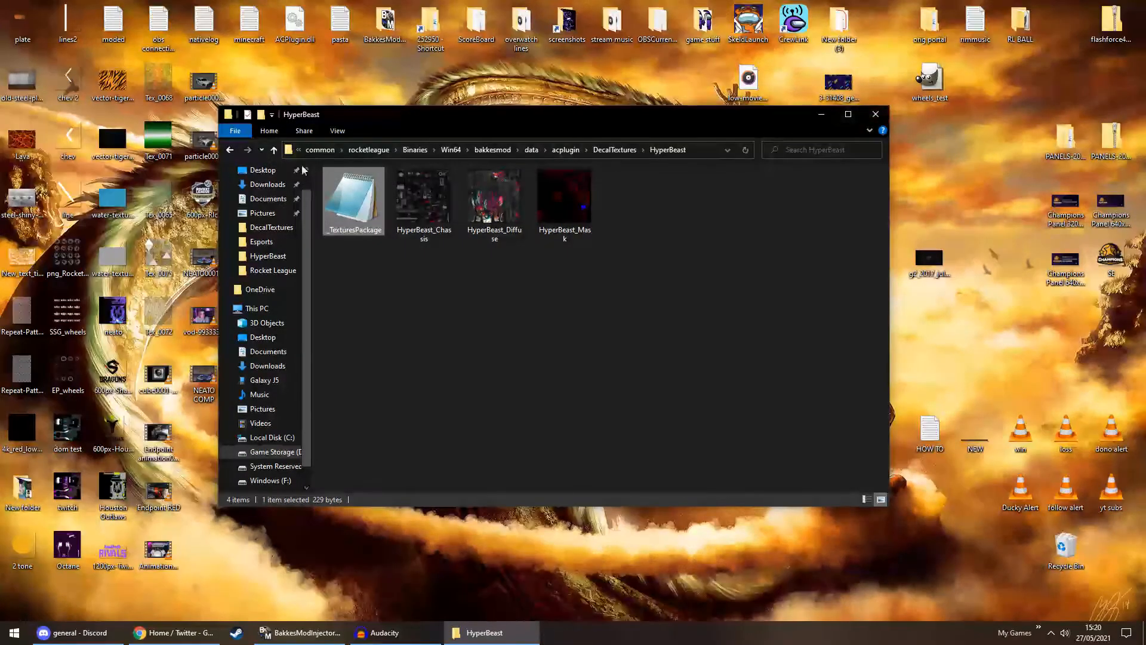
Open the Esports folder's _TexturesPackage file and compare the "Breakout - SSG" body Diffuse path with the images in that folder.
left_click(230, 150)
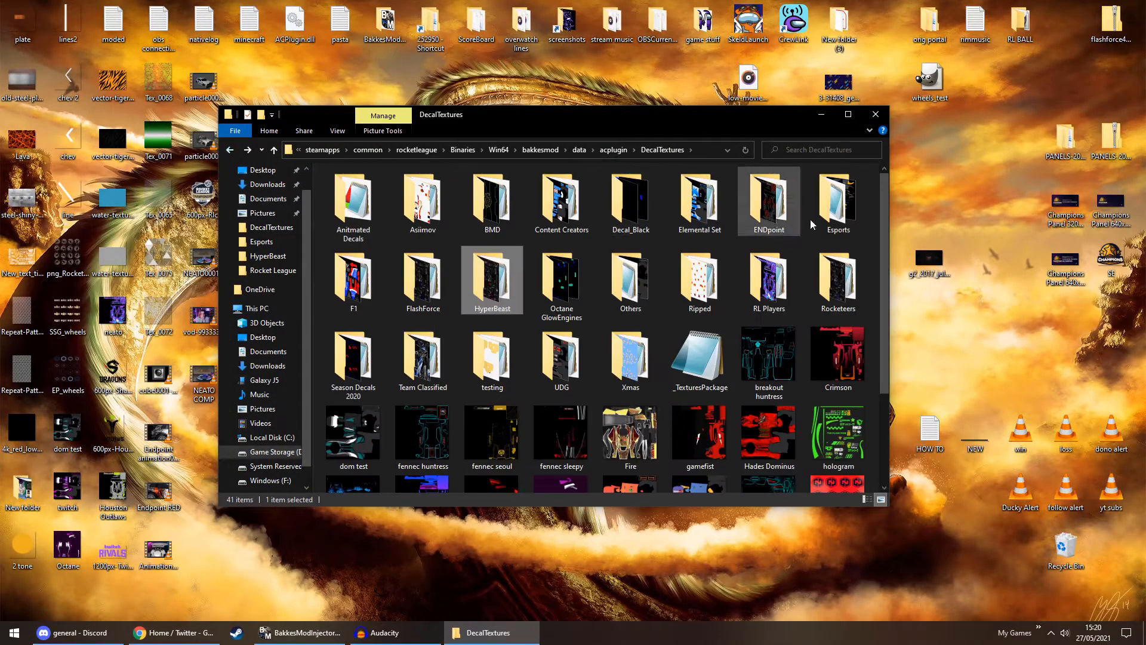
double_click(854, 218)
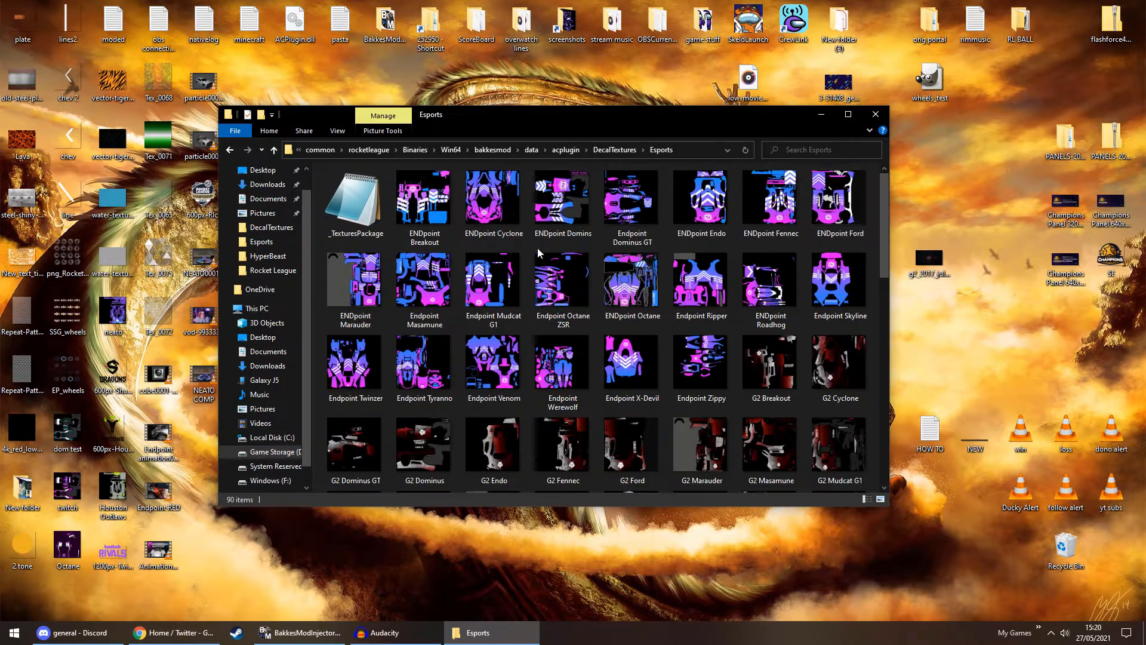
double_click(349, 223)
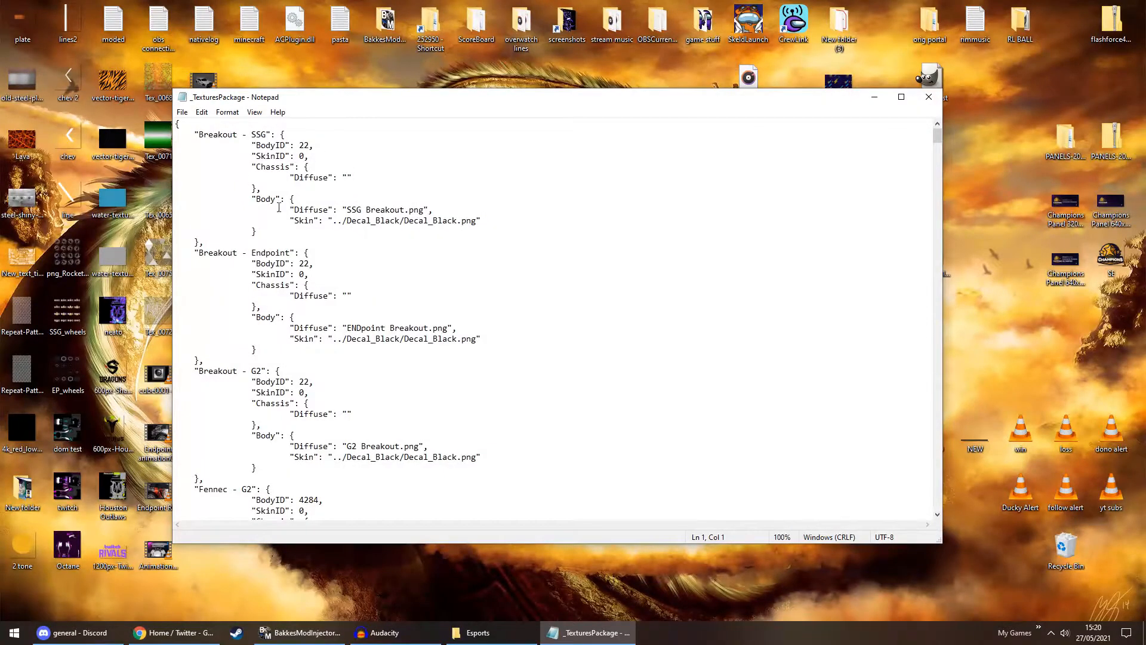
left_click_drag(320, 213, 420, 212)
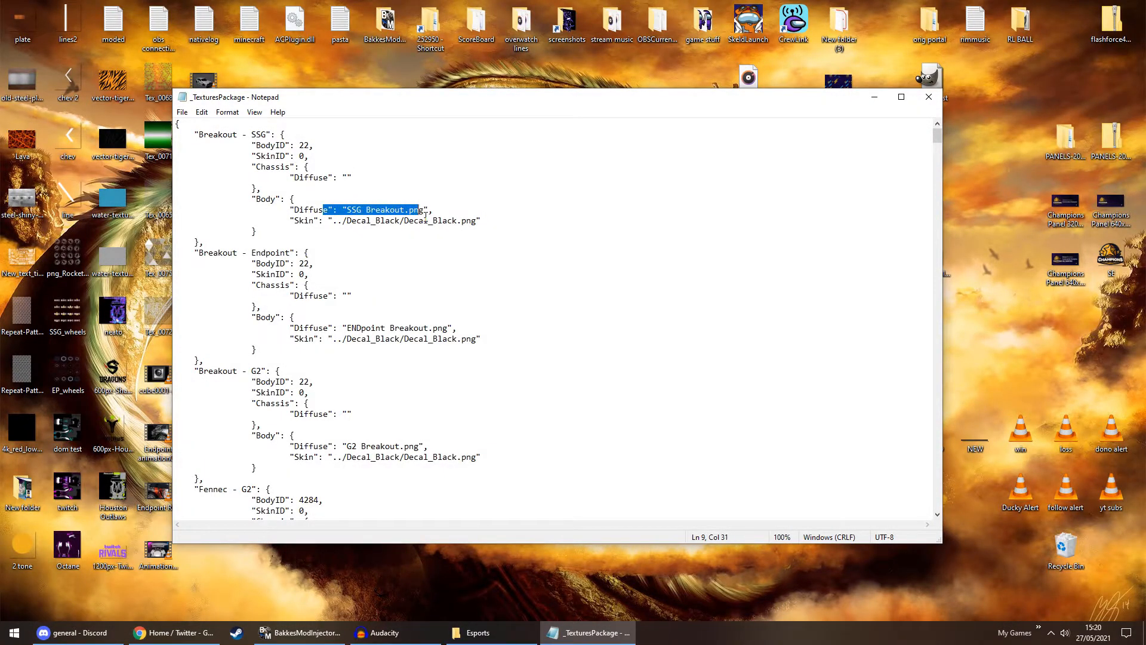
left_click(482, 642)
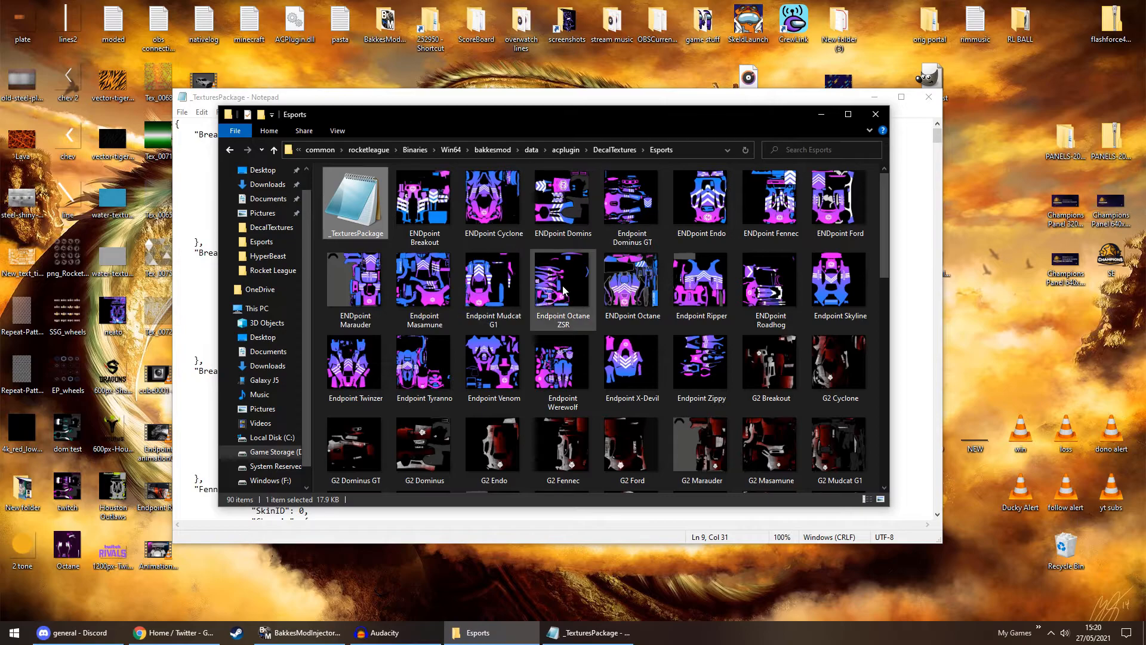
scroll(643, 436, "down", 10)
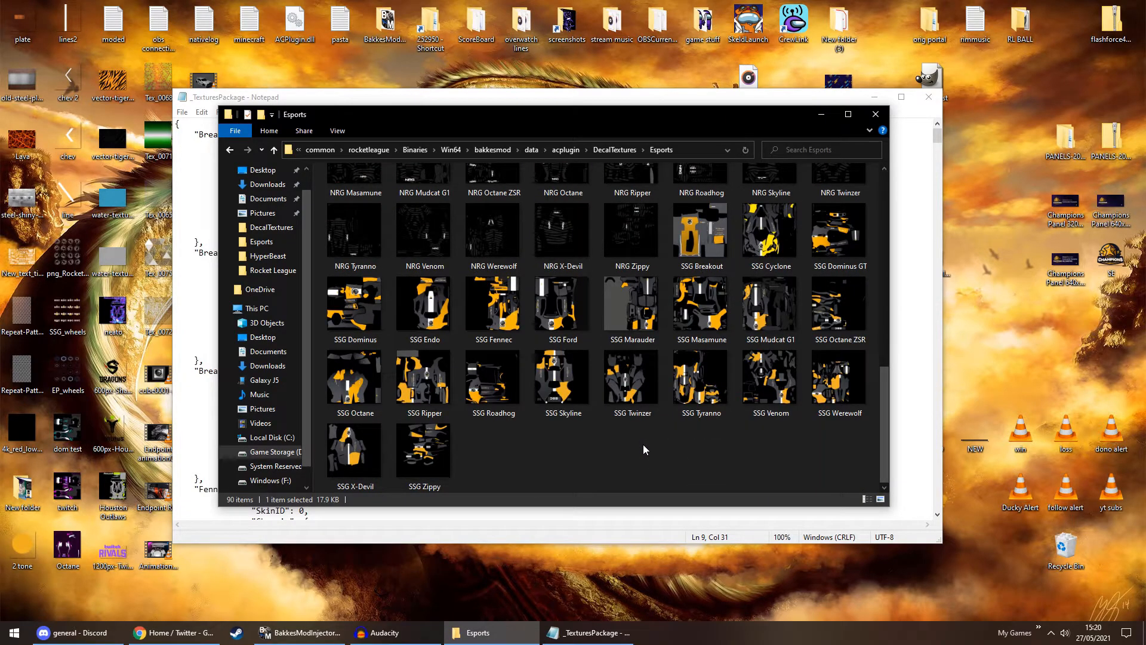
scroll(642, 443, "up", 8)
left_click(587, 637)
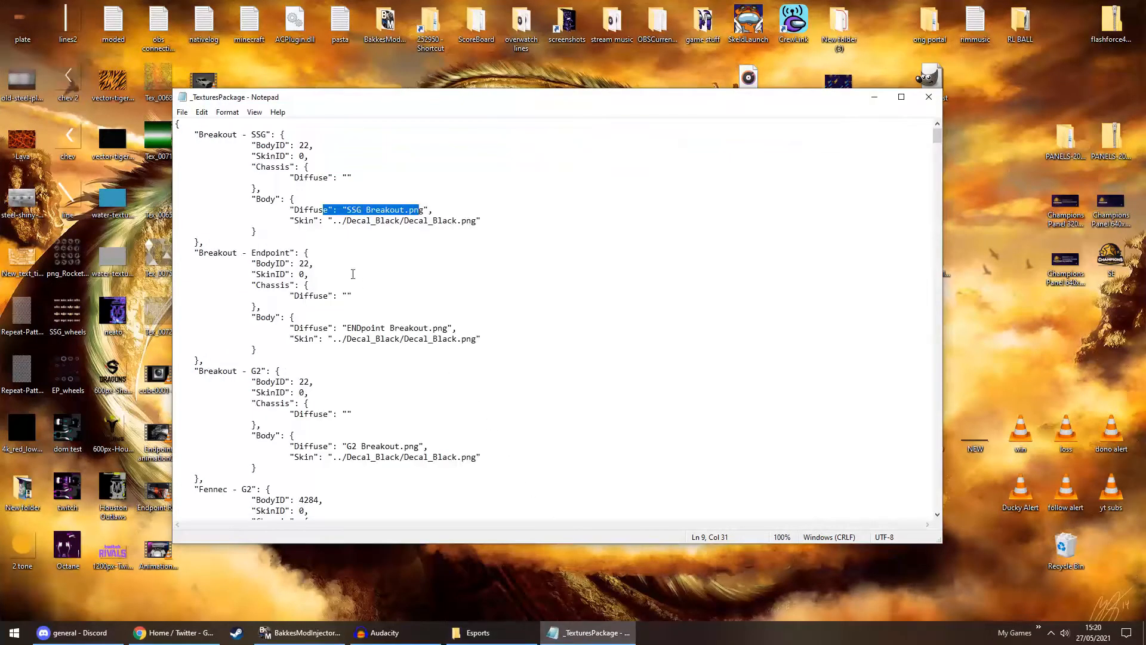
Examine the "Breakout - SSG" body Skin path and check it against the Esports folder's location inside DecalTextures.
left_click_drag(304, 222, 480, 231)
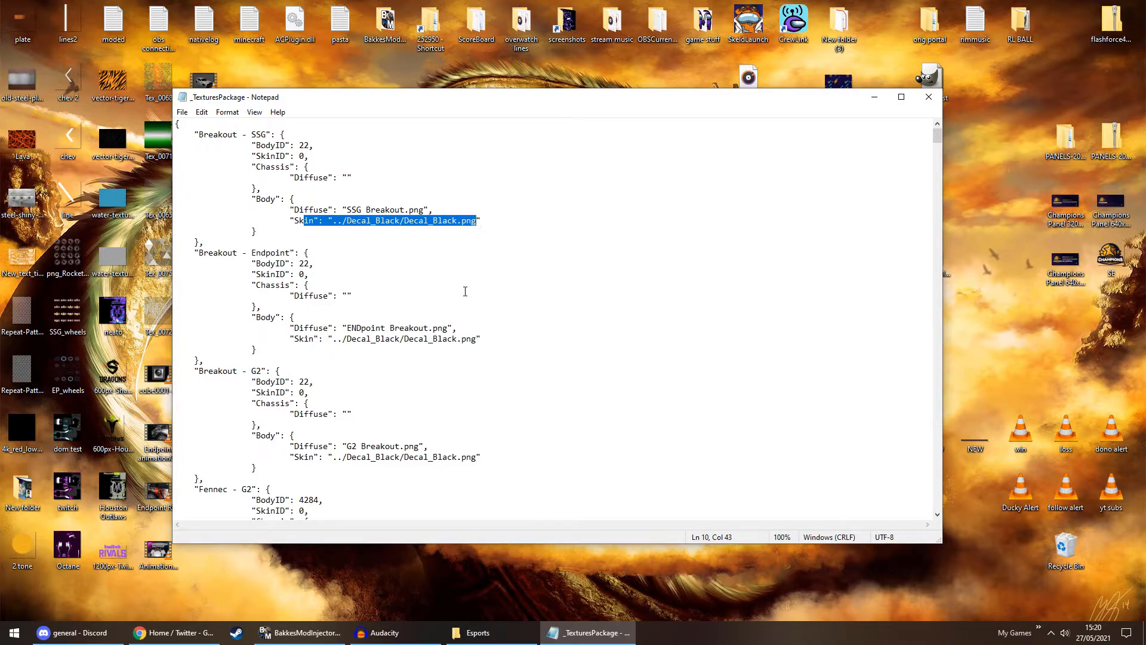
left_click(354, 231)
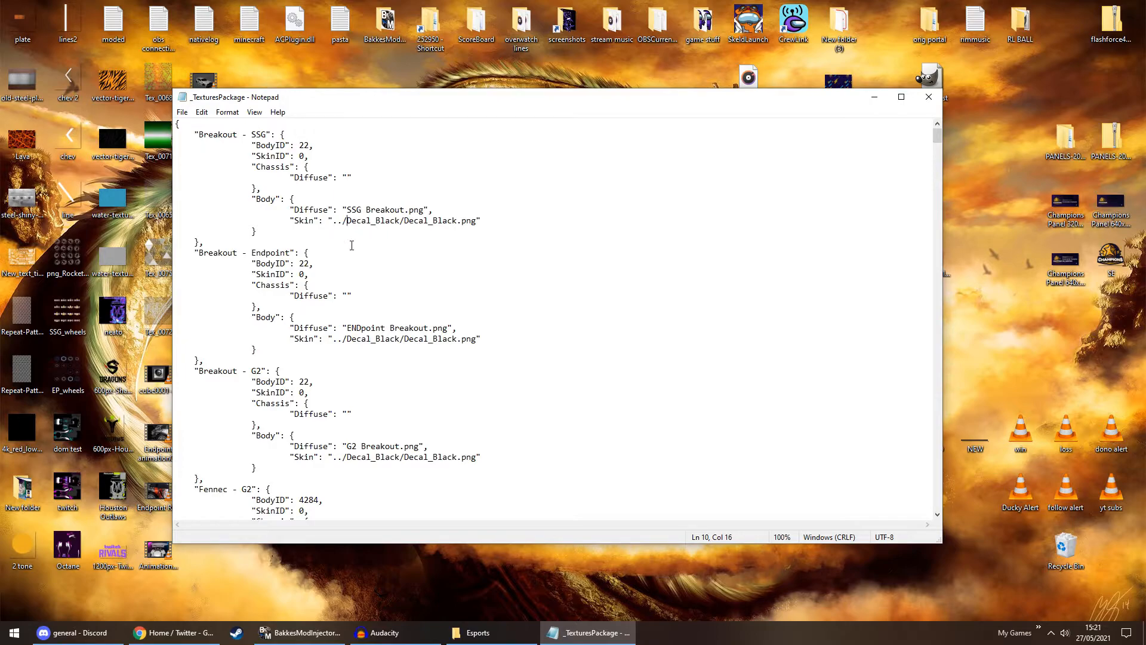
left_click_drag(405, 225, 460, 225)
left_click(361, 226)
left_click(493, 632)
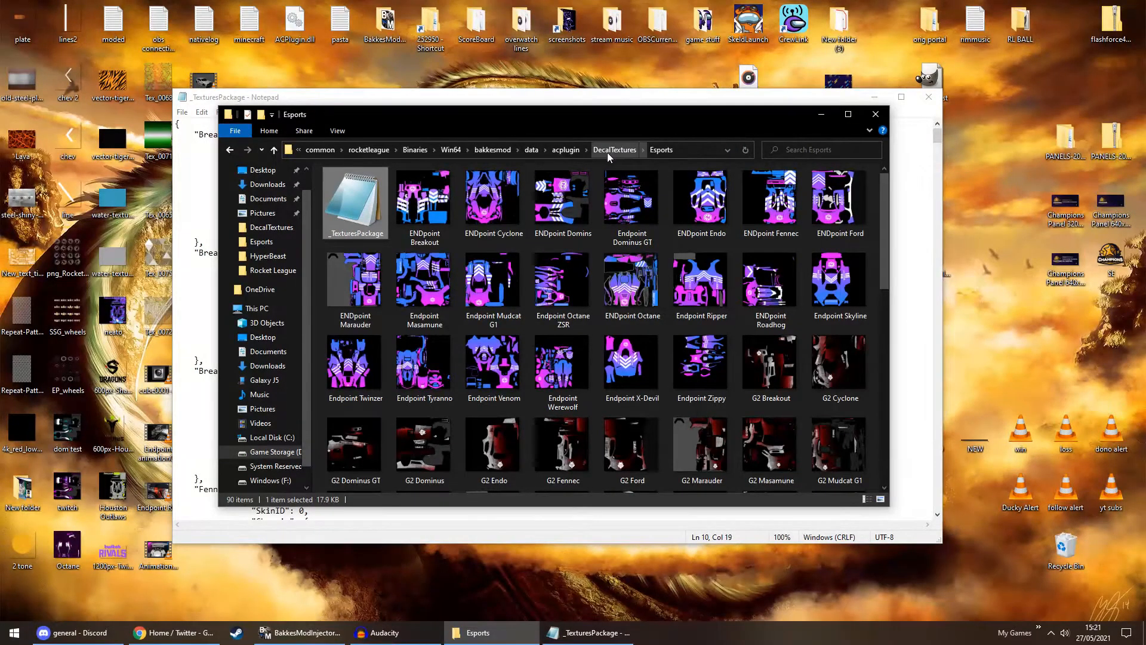
left_click(570, 99)
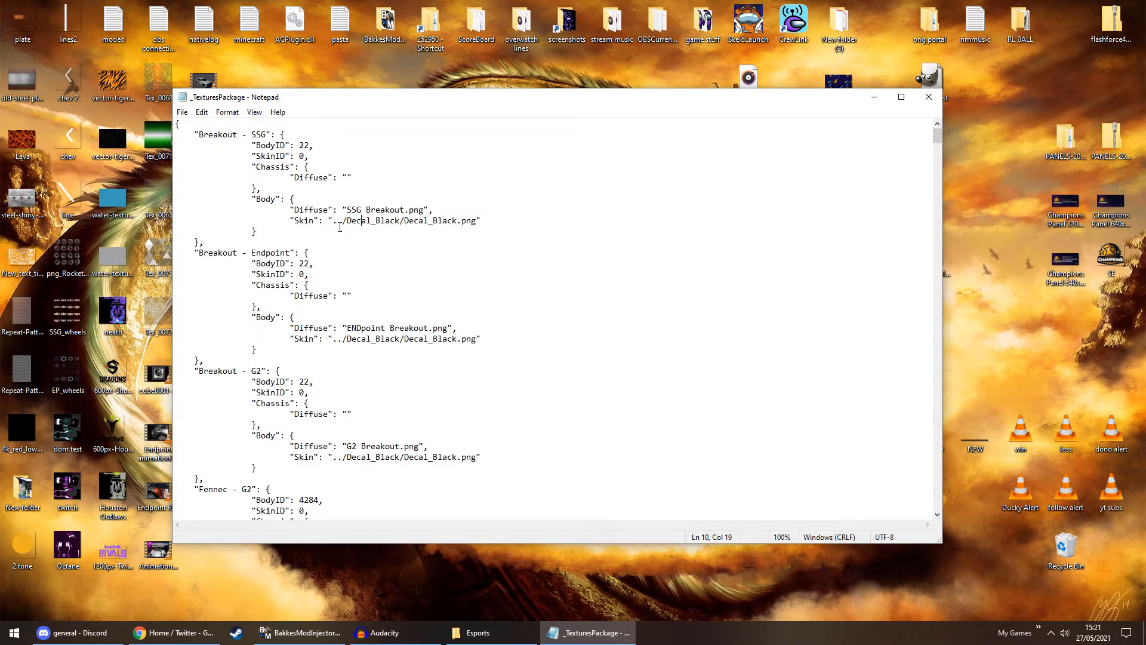
Highlight the "../" prefix of the "Breakout - SSG" Skin path and trace it from the Esports folder up to DecalTextures.
key("shift+Left")
key("shift+Left")
key("shift+Left")
left_click(484, 632)
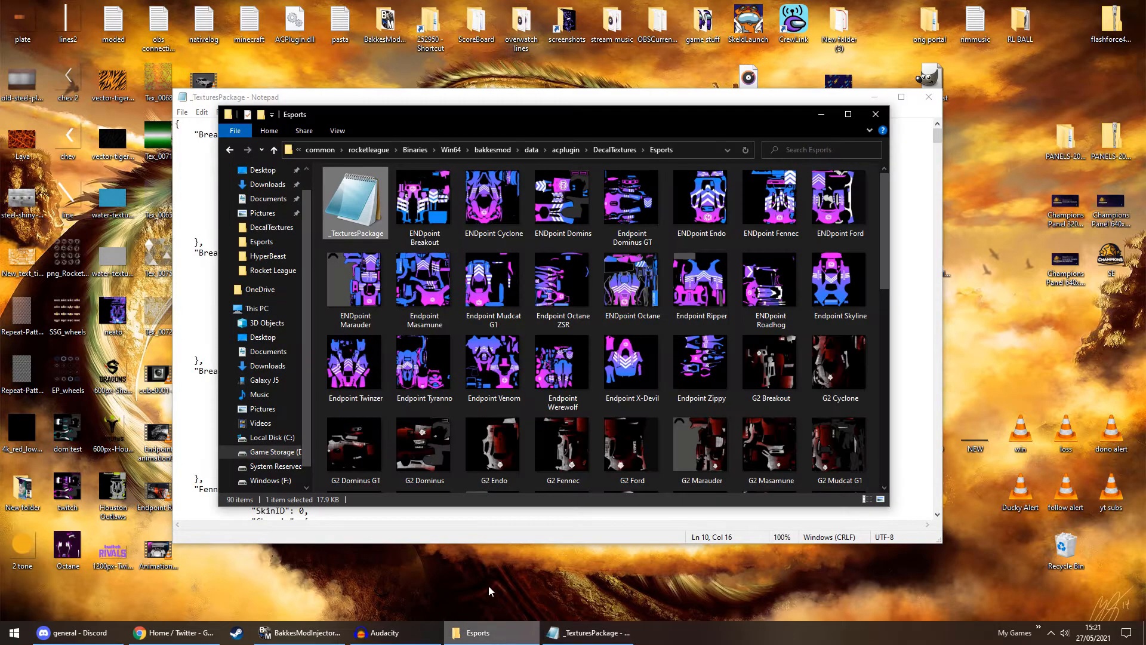
left_click(230, 150)
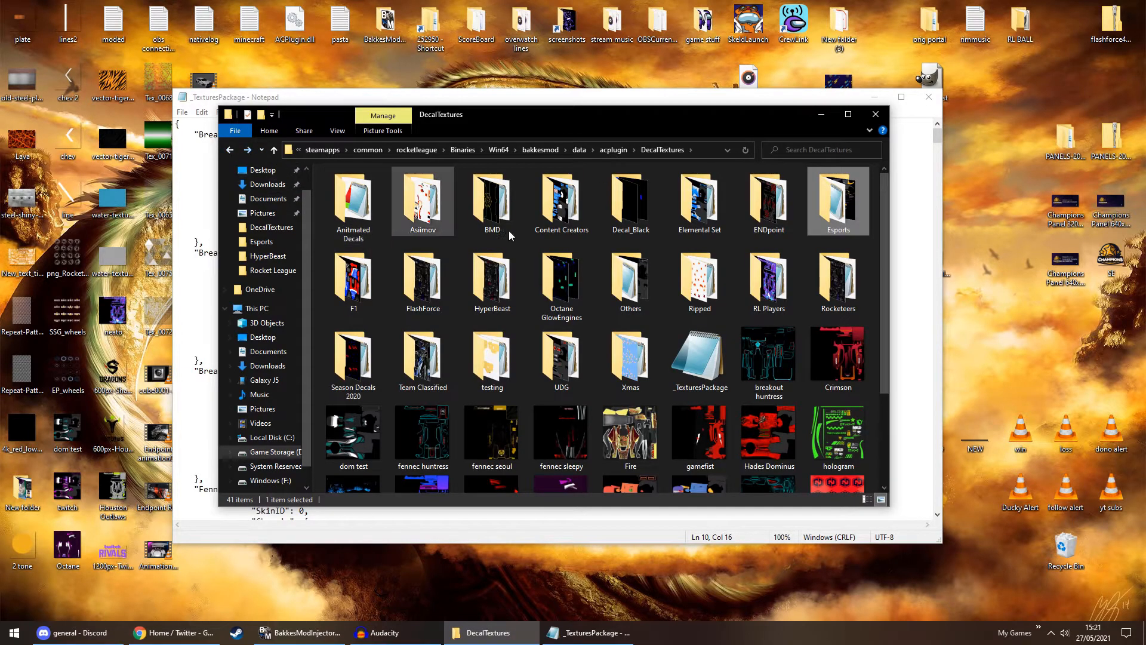
left_click(587, 632)
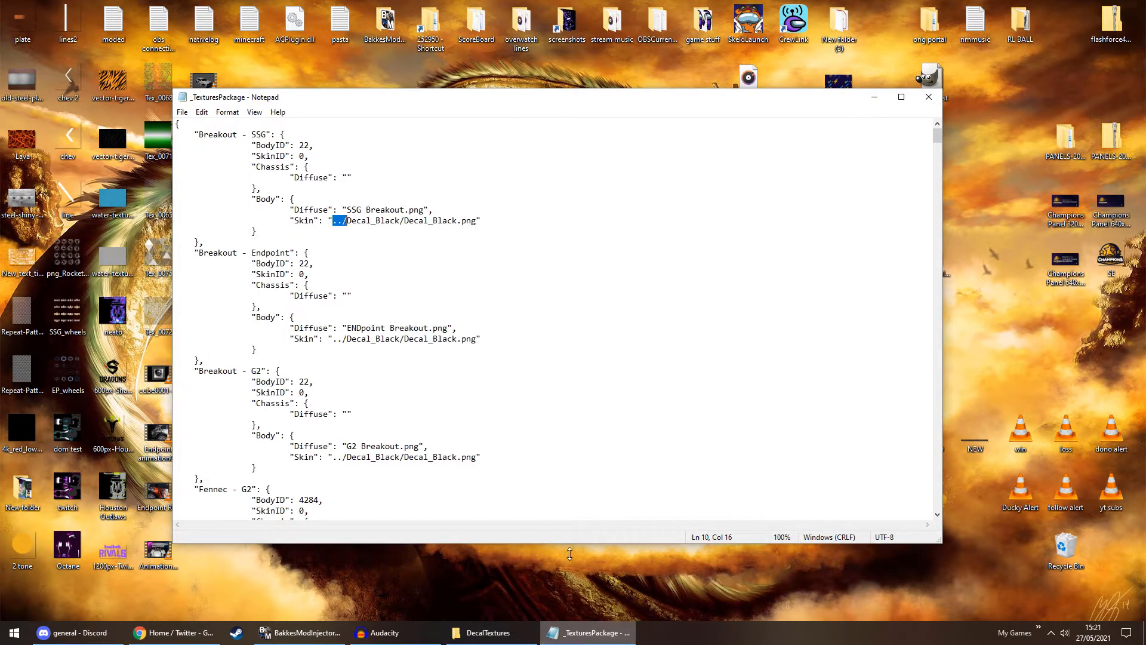
Highlight the "Decal_Black/" part of the "Breakout - SSG" Skin path and open the matching folder in DecalTextures.
left_click(354, 226)
left_click_drag(353, 227, 404, 227)
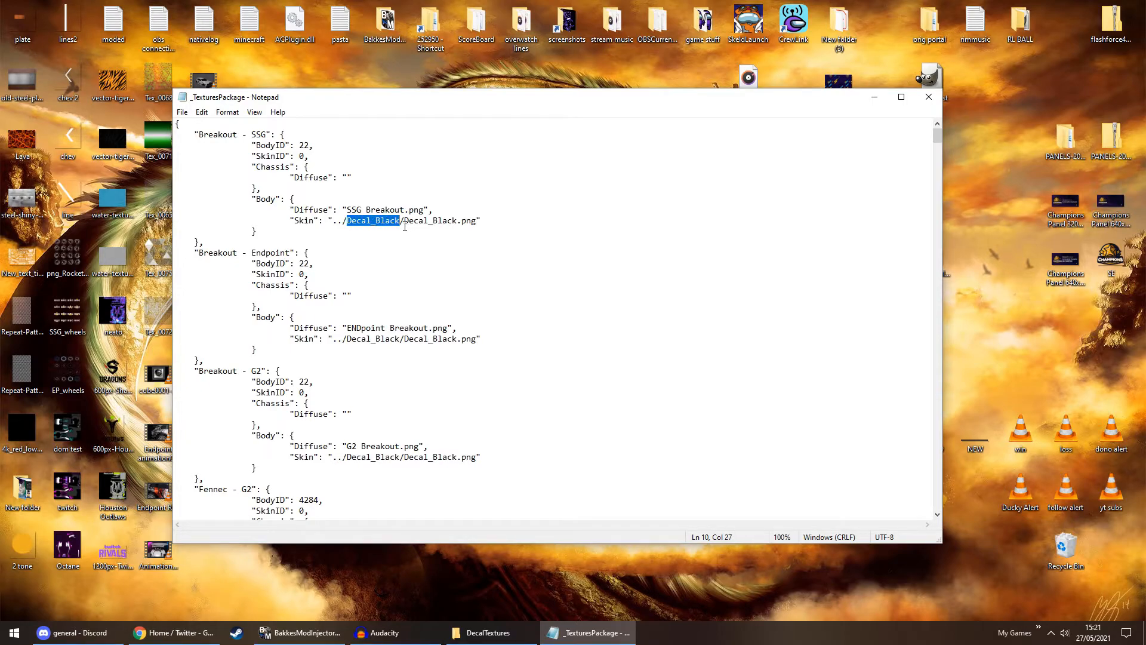
left_click(354, 226)
left_click_drag(346, 223, 405, 222)
left_click(488, 632)
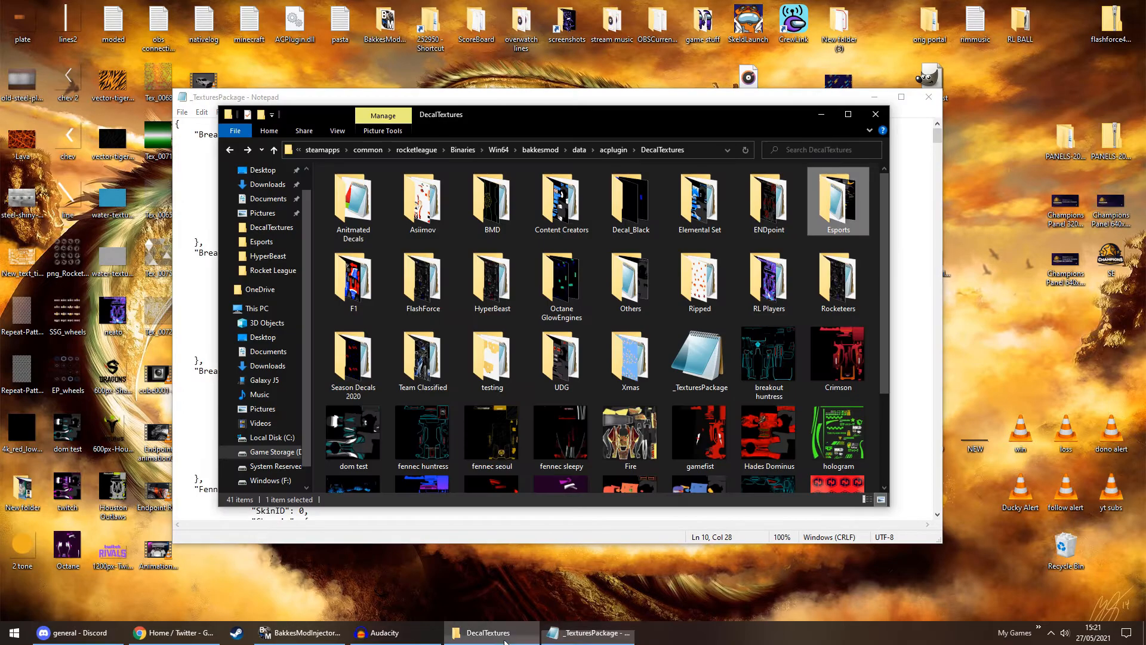
left_click(630, 229)
double_click(630, 229)
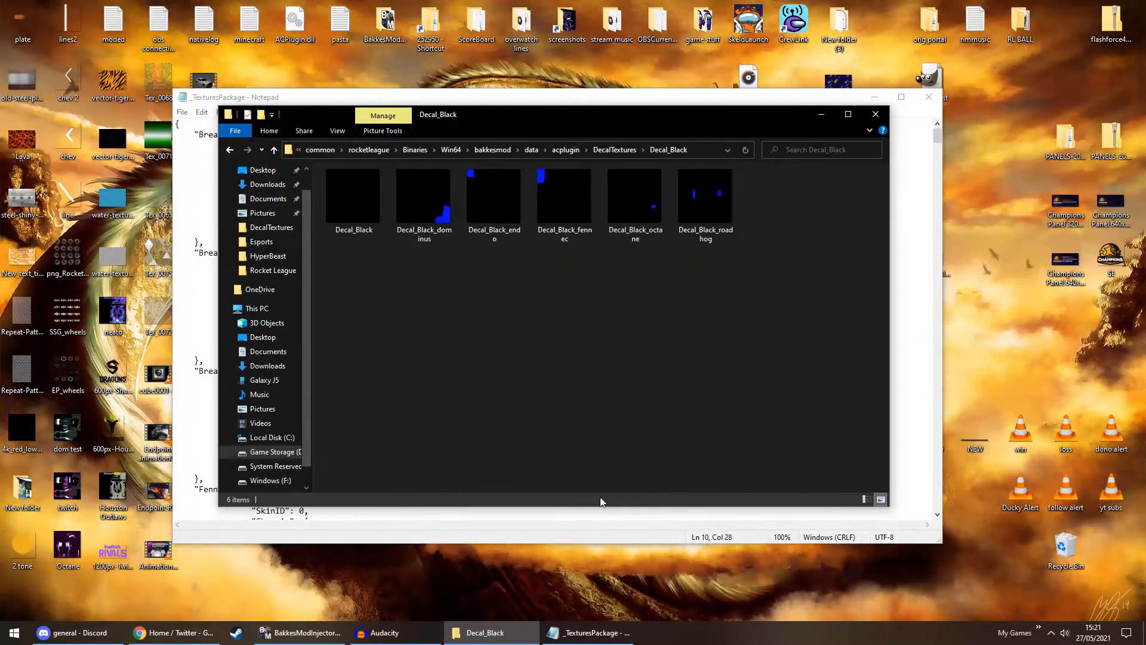
Highlight "Decal_Black.png" in the "Breakout - SSG" Skin path and locate that image in the Decal_Black folder.
left_click(590, 632)
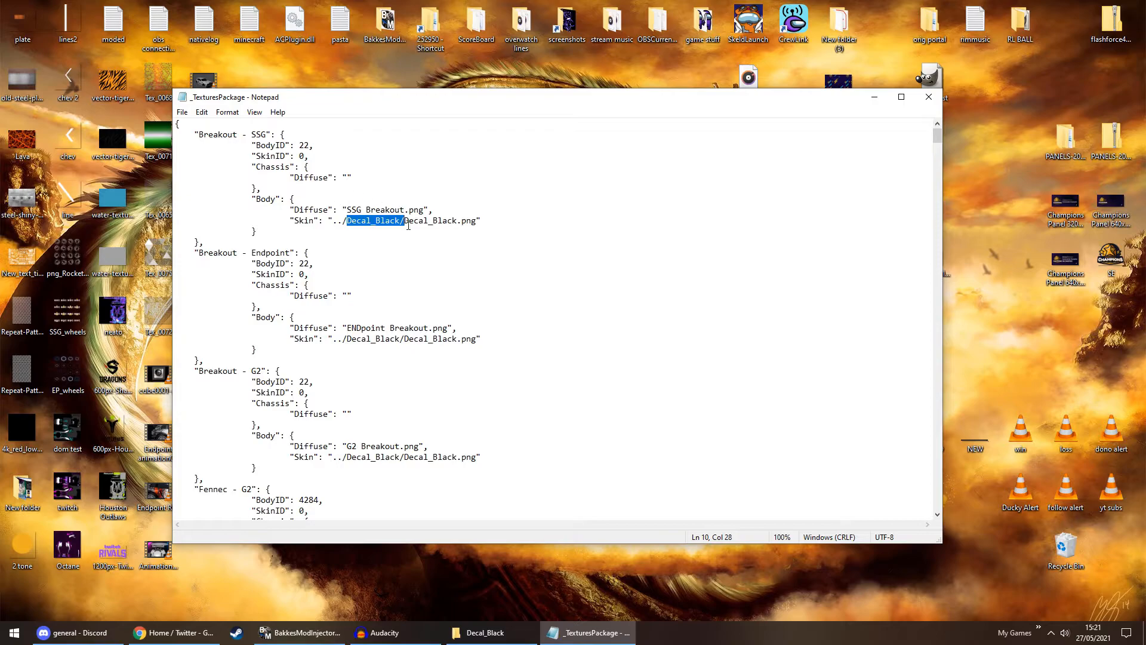
left_click_drag(406, 224, 483, 226)
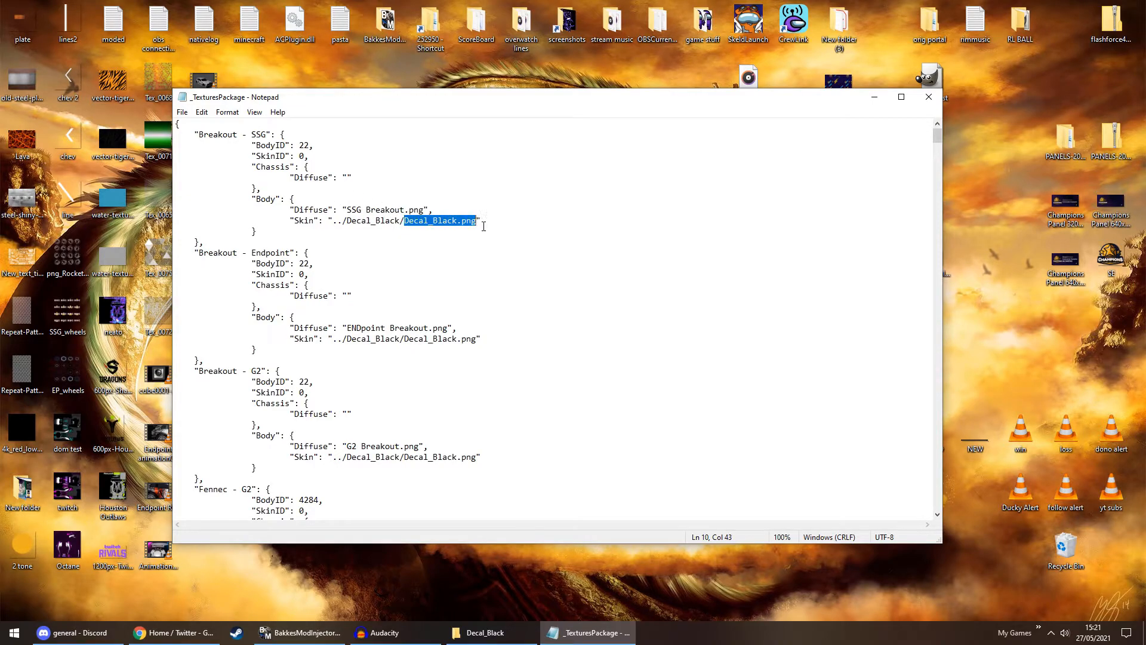
left_click(486, 632)
left_click(356, 209)
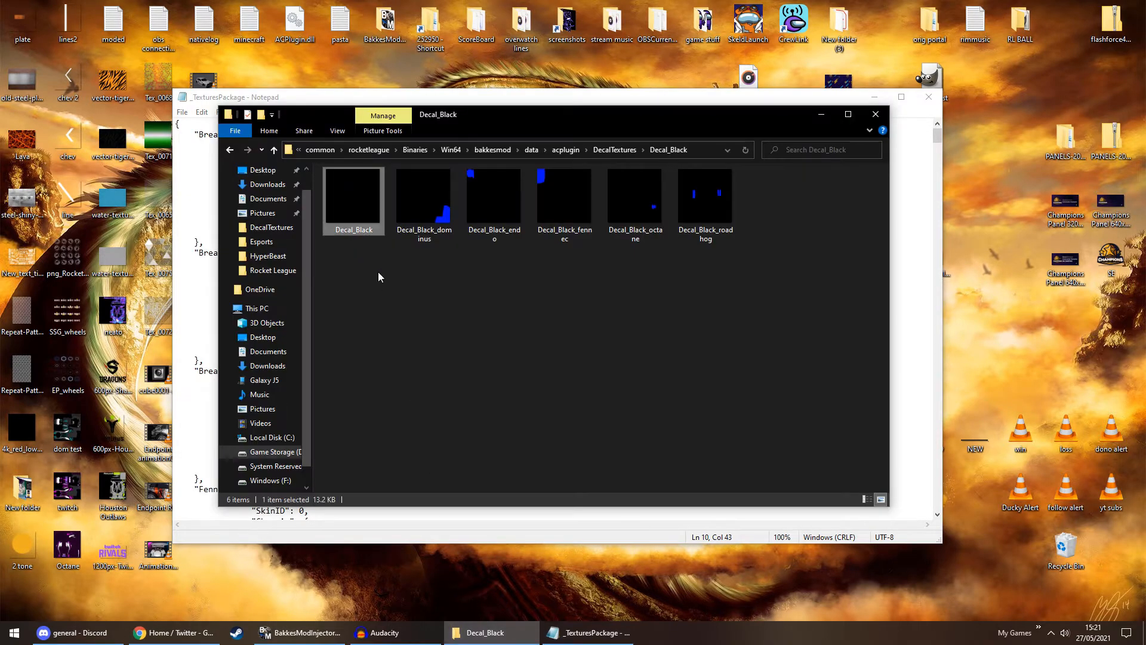
left_click(443, 95)
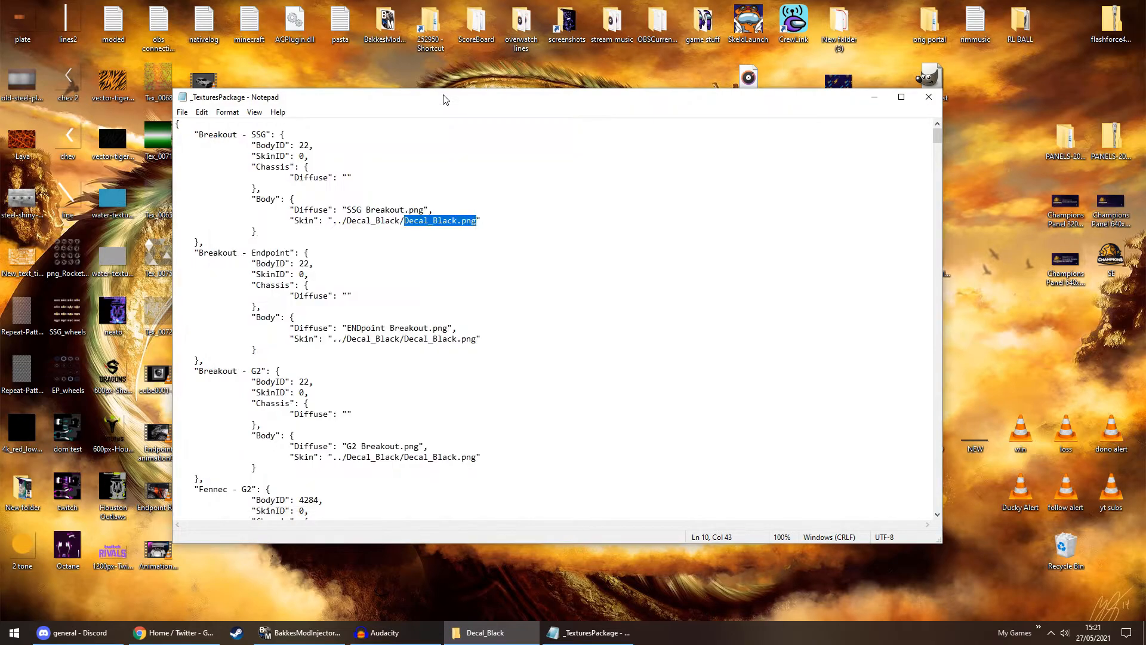
Review the "../" prefix in the Esports file again, then return to DecalTextures and open its own _TexturesPackage file.
left_click(358, 233)
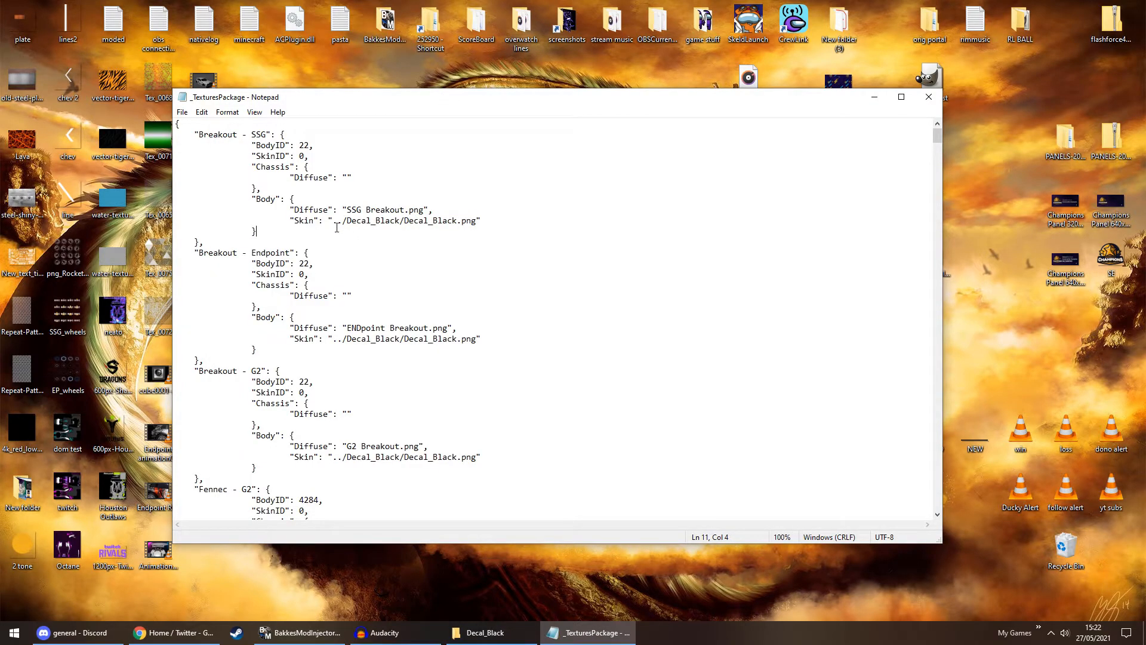
left_click_drag(333, 224, 351, 228)
left_click(352, 226)
left_click(480, 633)
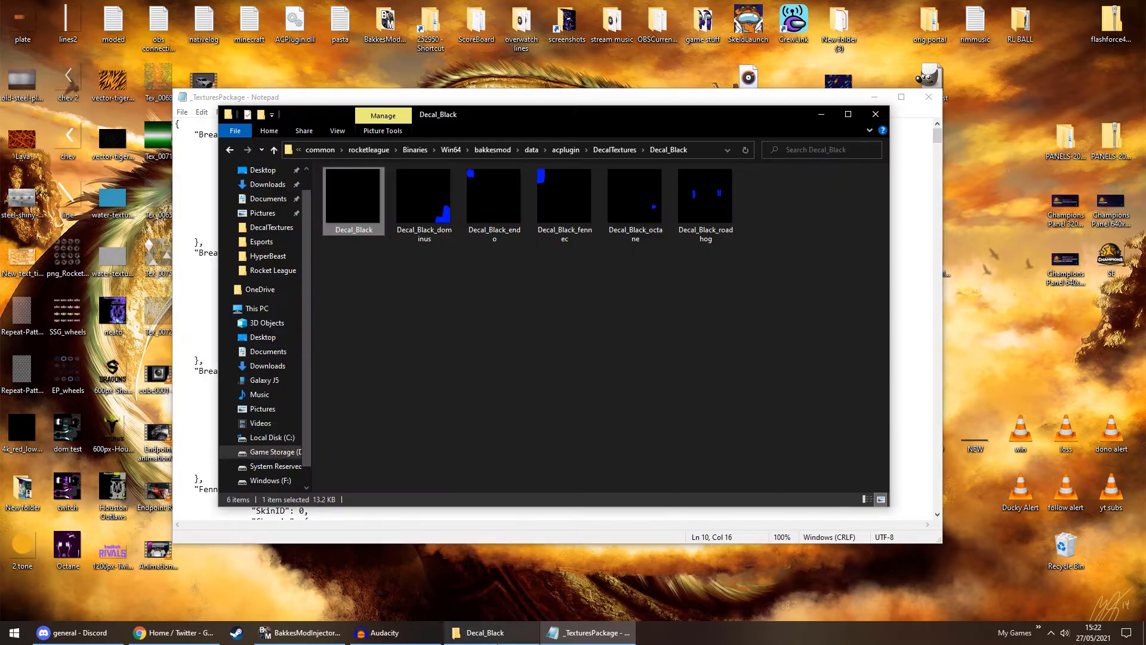
left_click(231, 152)
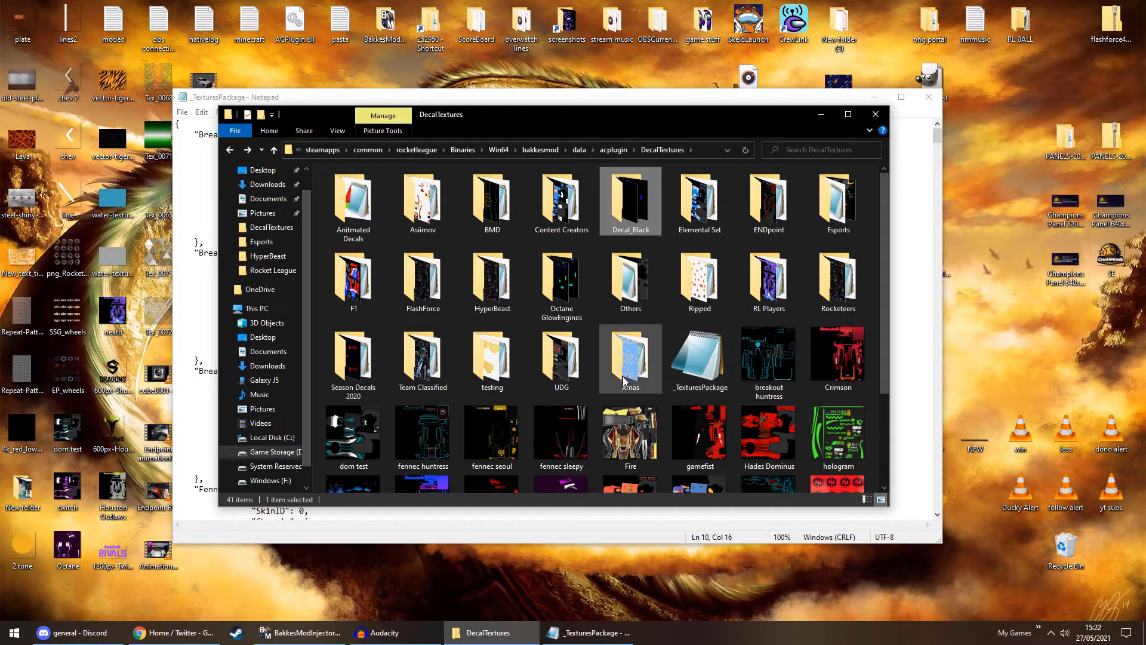
scroll(623, 380, "down", 2)
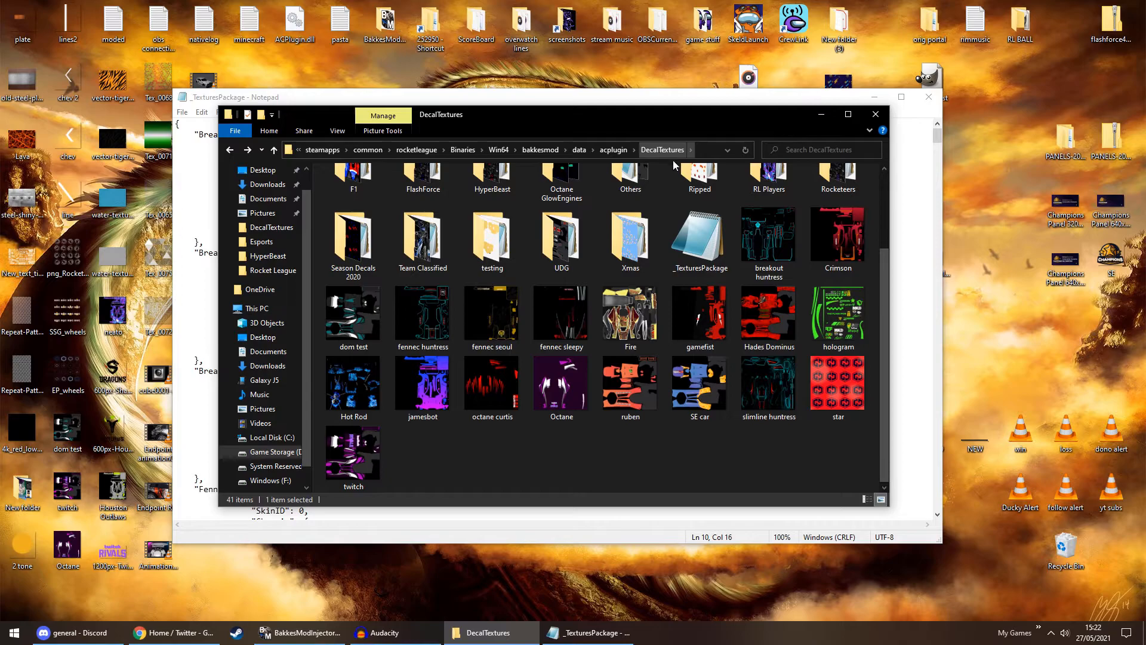
double_click(693, 239)
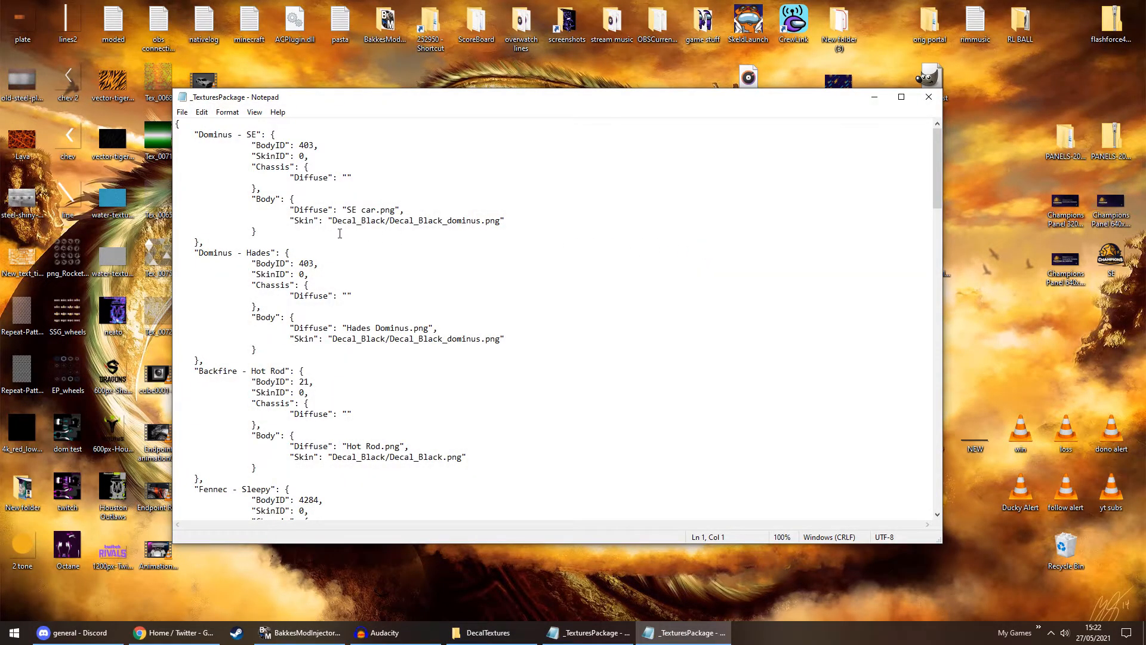
Highlight the "Dominus - SE" Skin path and its "Decal_Black/" part, and open the Decal_Black folder it refers to.
left_click_drag(333, 221, 498, 229)
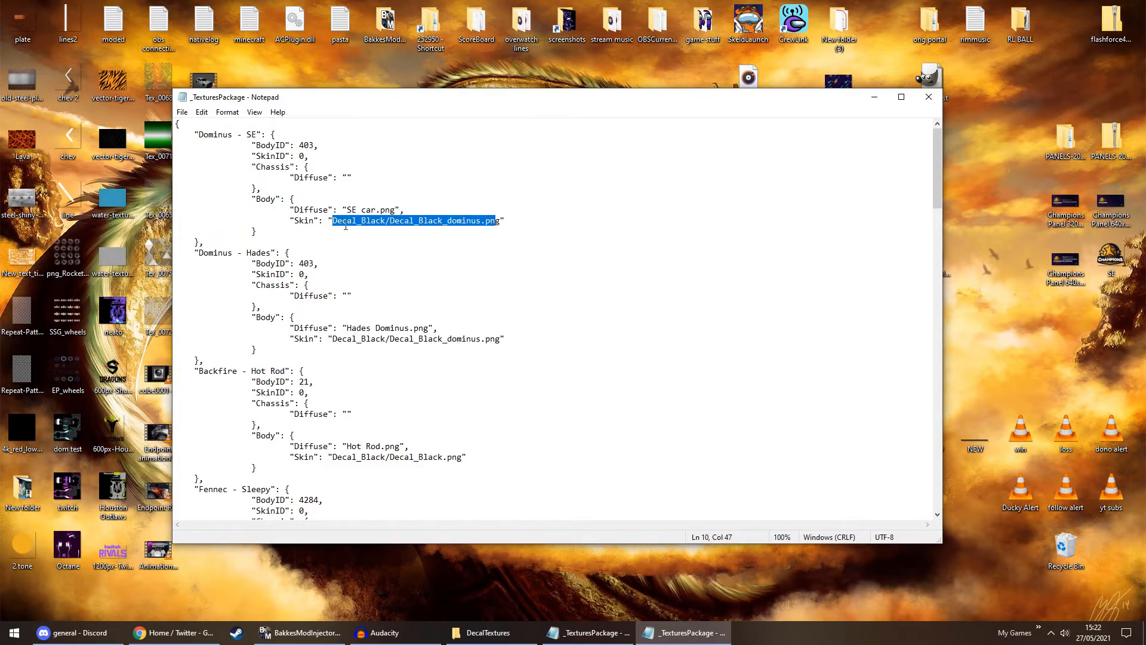
key("Left")
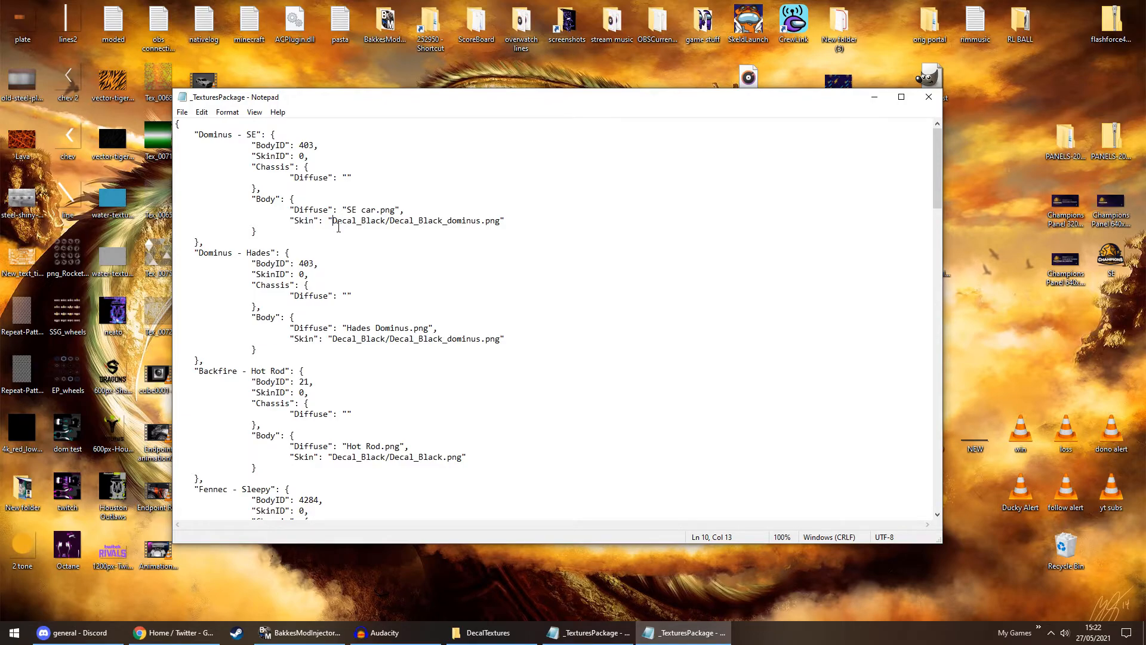
left_click_drag(339, 227, 396, 228)
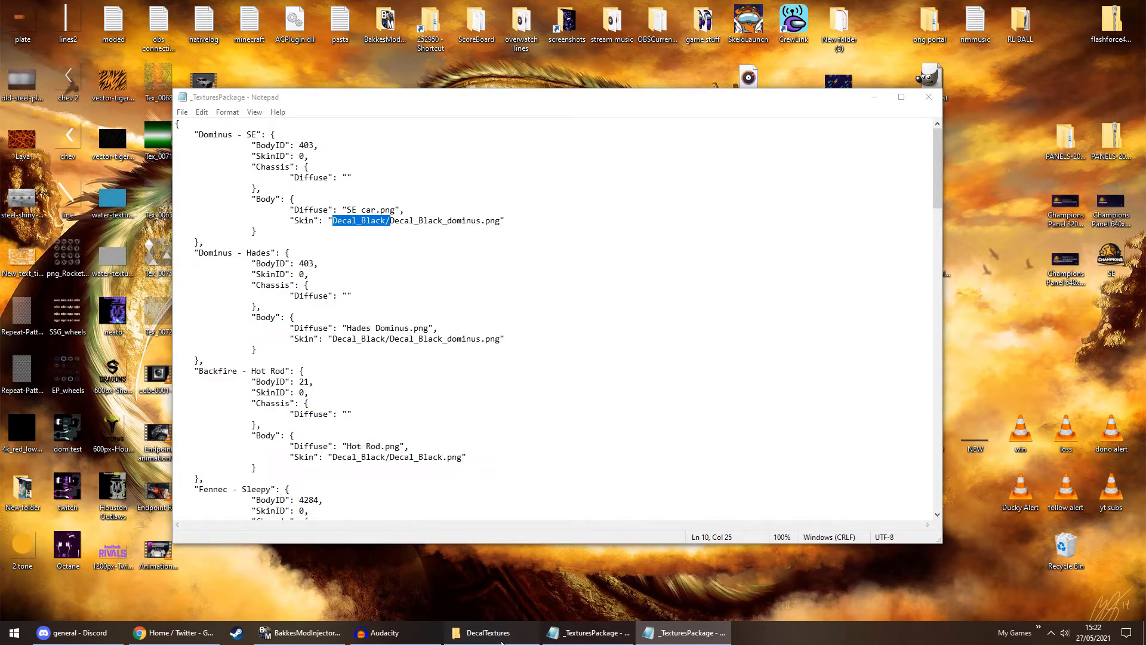
left_click(483, 633)
double_click(631, 203)
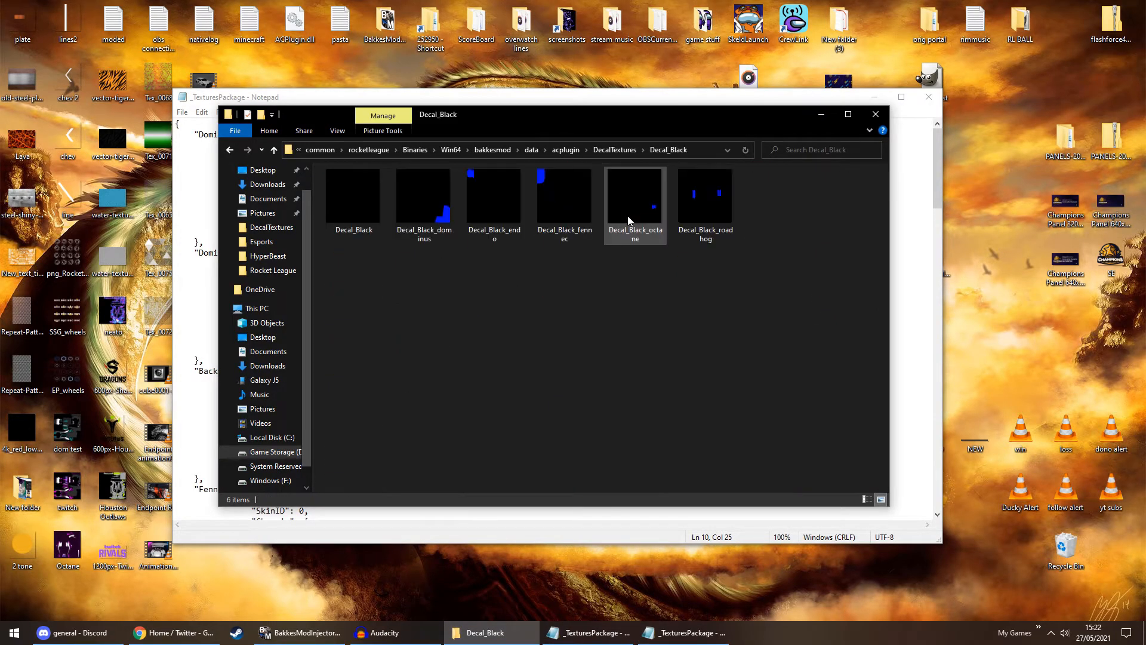
Highlight "Decal_Black_dominus" in the "Dominus - SE" Skin path and locate that image in the Decal_Black folder.
key("alt+Tab")
left_click_drag(391, 222, 482, 222)
left_click(485, 632)
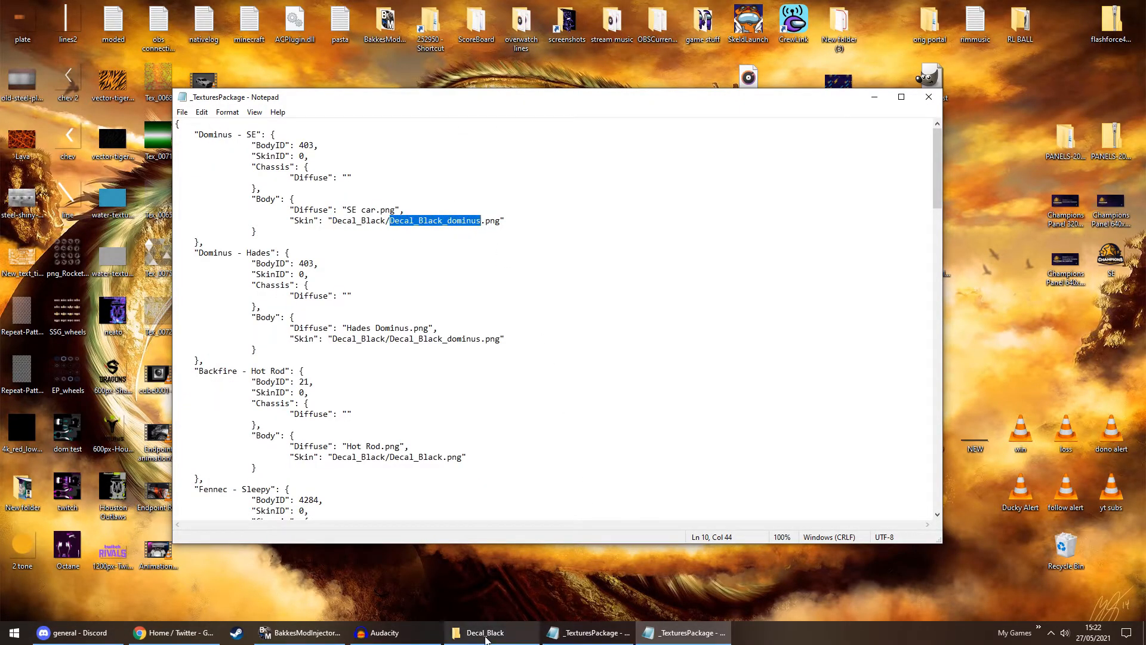
left_click(425, 205)
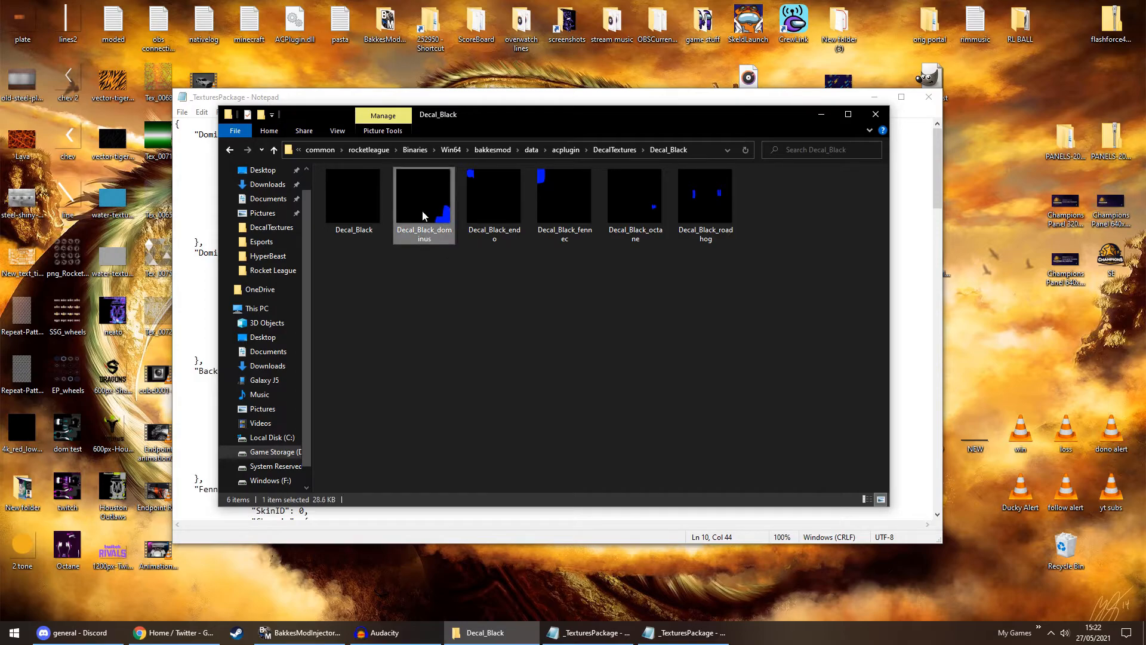
left_click(908, 242)
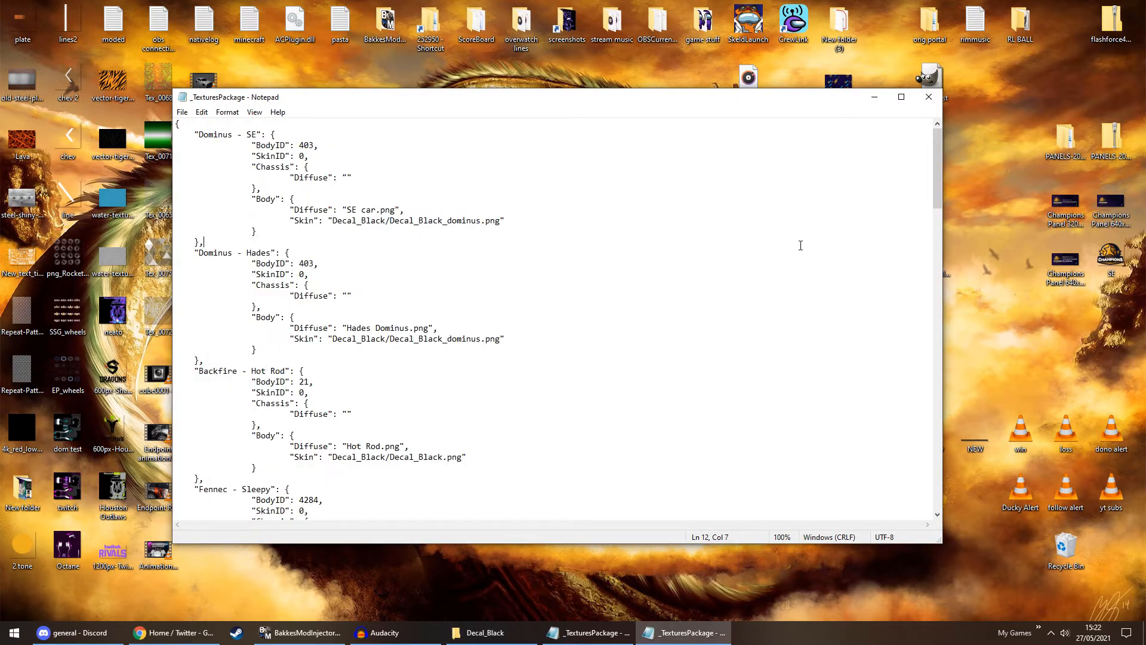
Compare the "Decal_Black/" prefix of the "Dominus - SE" Skin path with the folder's place directly inside DecalTextures.
left_click(338, 226)
left_click_drag(339, 224, 394, 227)
left_click(484, 633)
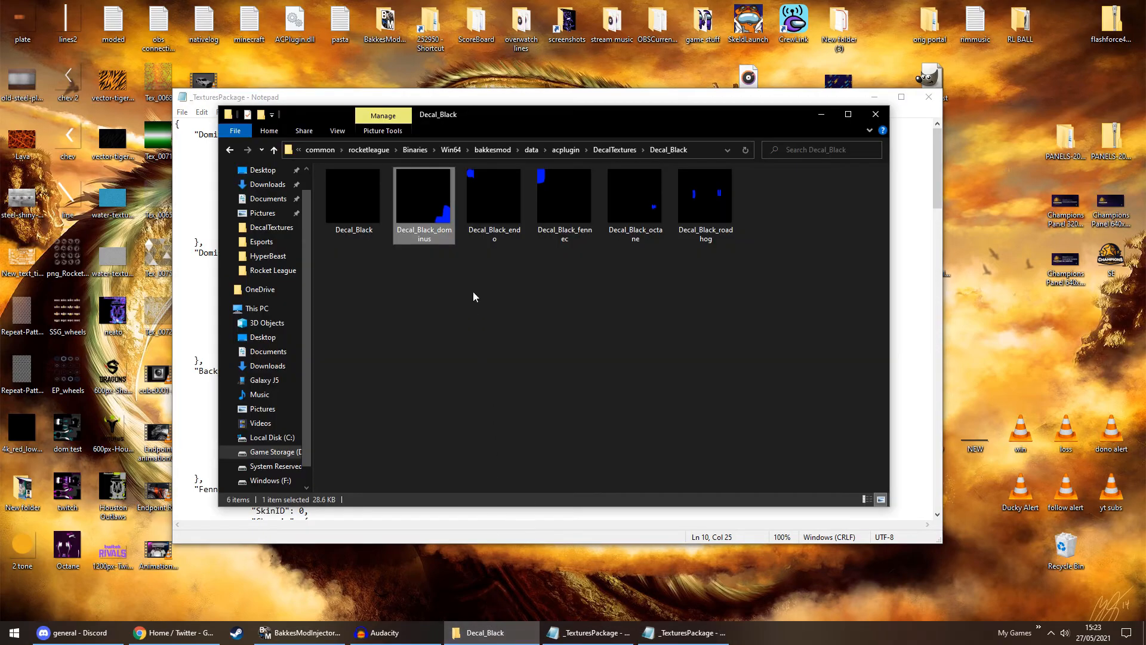
left_click(231, 151)
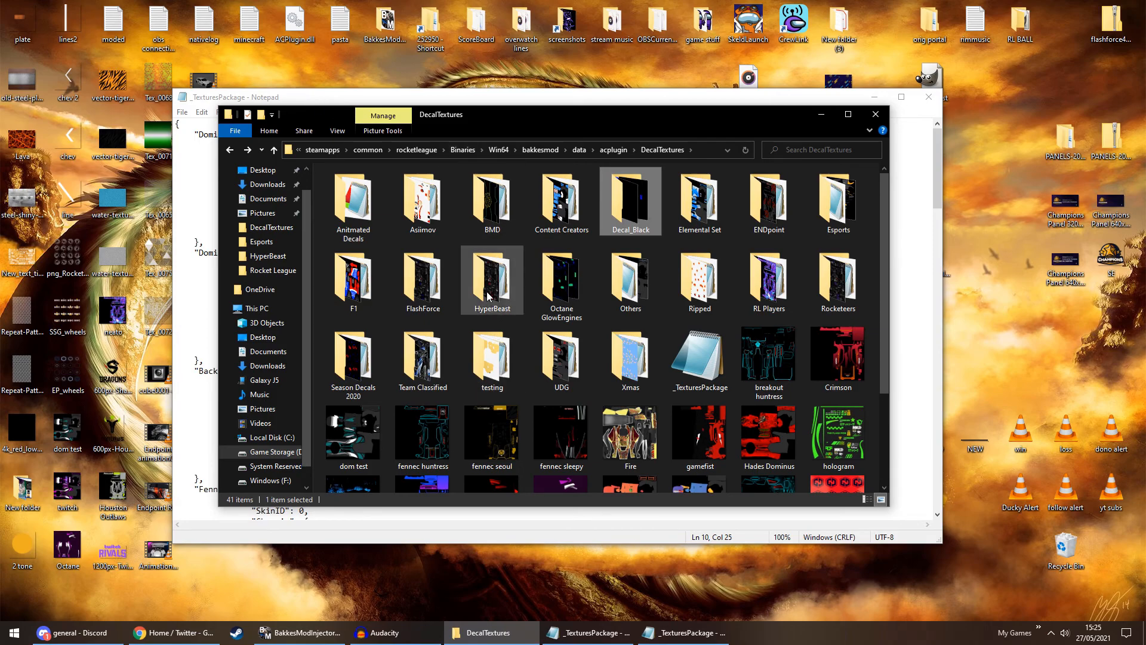
left_click(464, 97)
left_click_drag(332, 226, 394, 226)
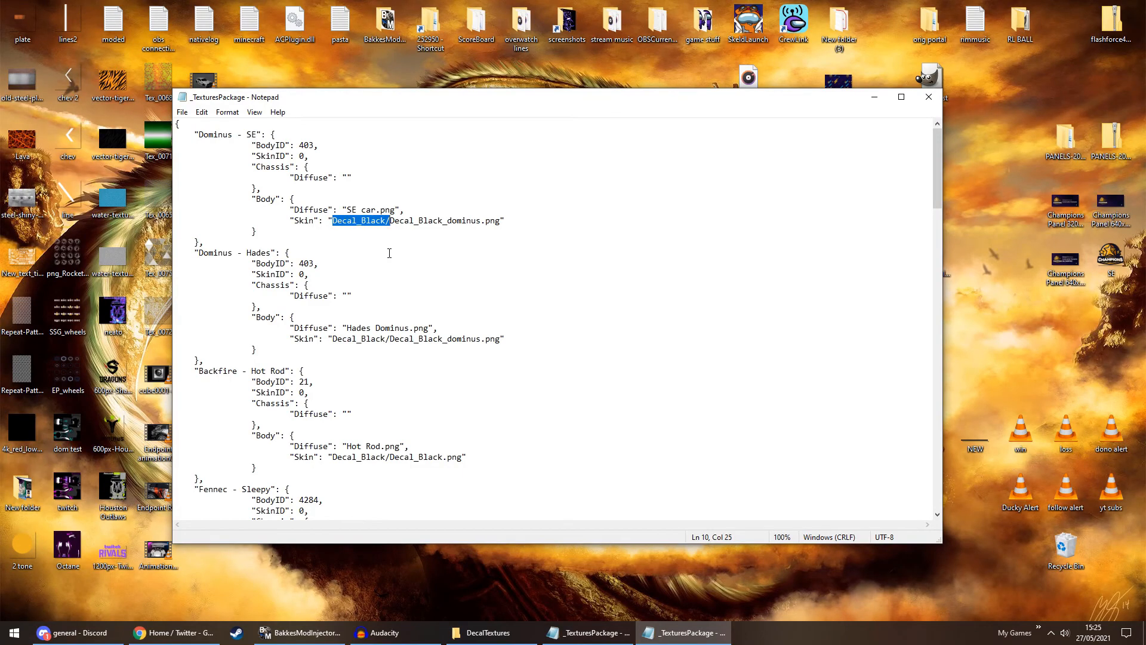